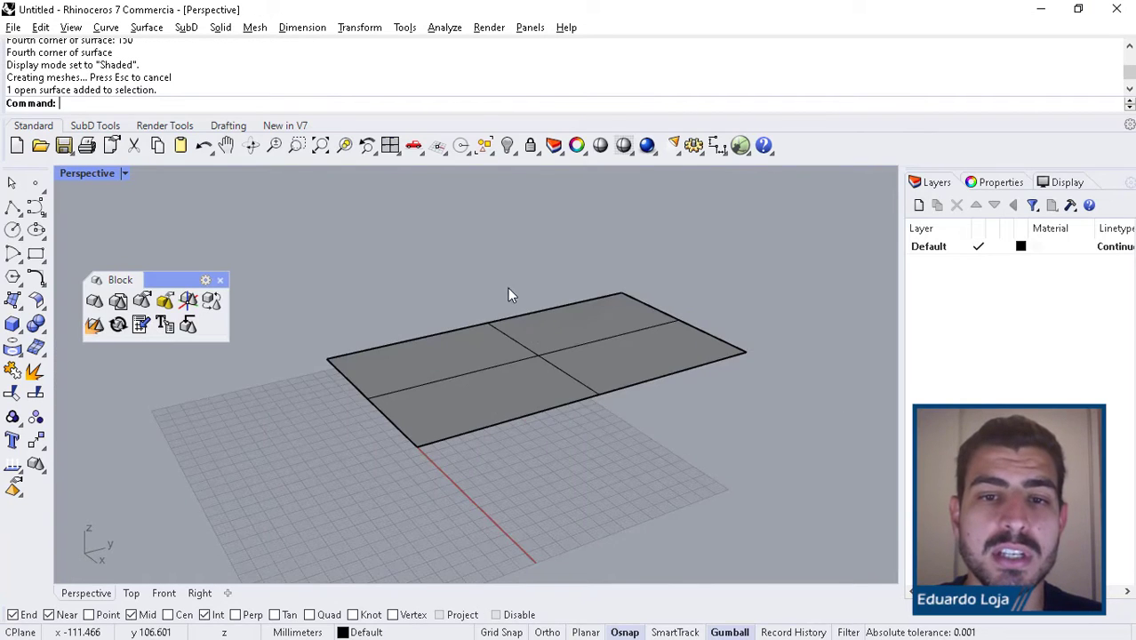
{"action": "right_click_drag", "start_coordinate": [508, 287], "coordinate": [548, 351]}
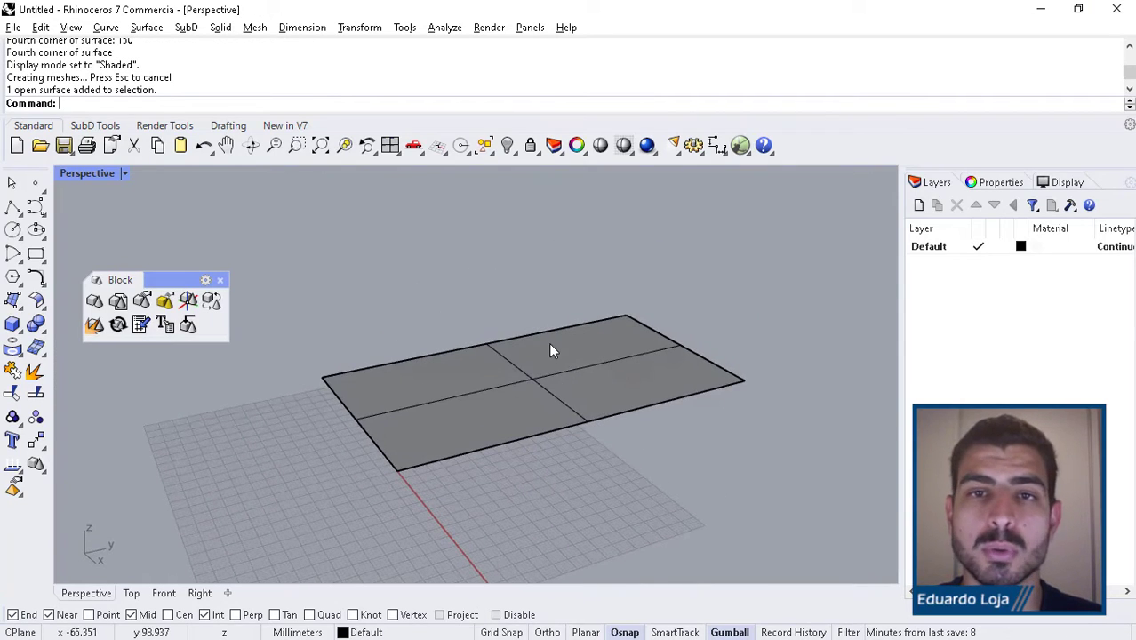
{"action": "right_click_drag", "start_coordinate": [510, 388], "coordinate": [472, 365]}
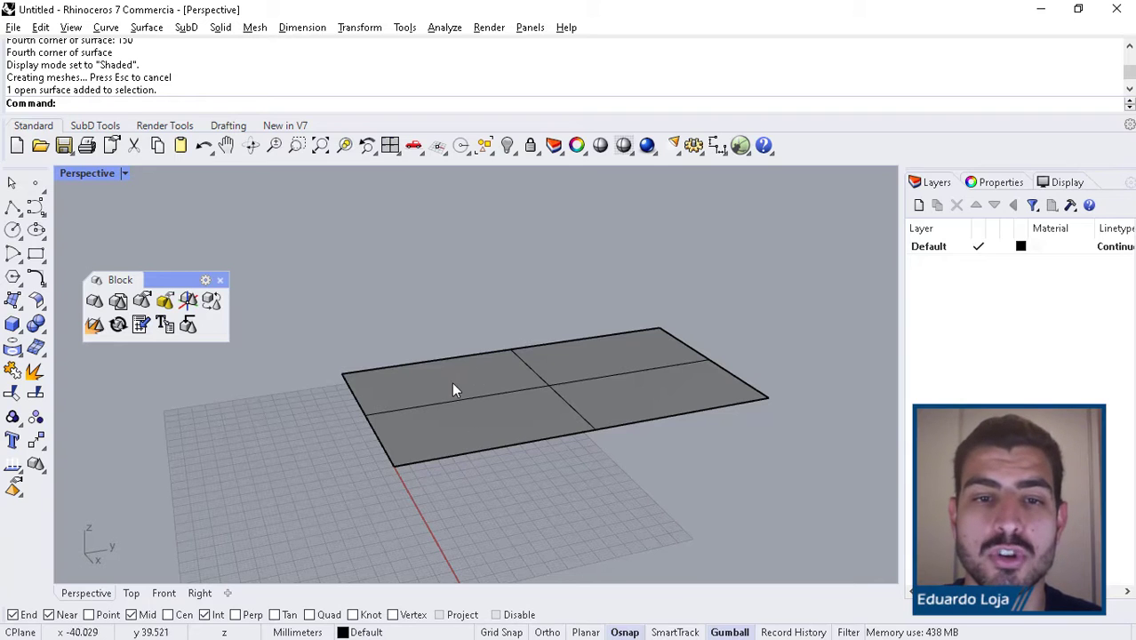
{"action": "scroll", "coordinate": [451, 382], "scroll_direction": "up", "scroll_amount": 4}
{"action": "scroll", "coordinate": [440, 361], "scroll_direction": "down", "scroll_amount": 3}
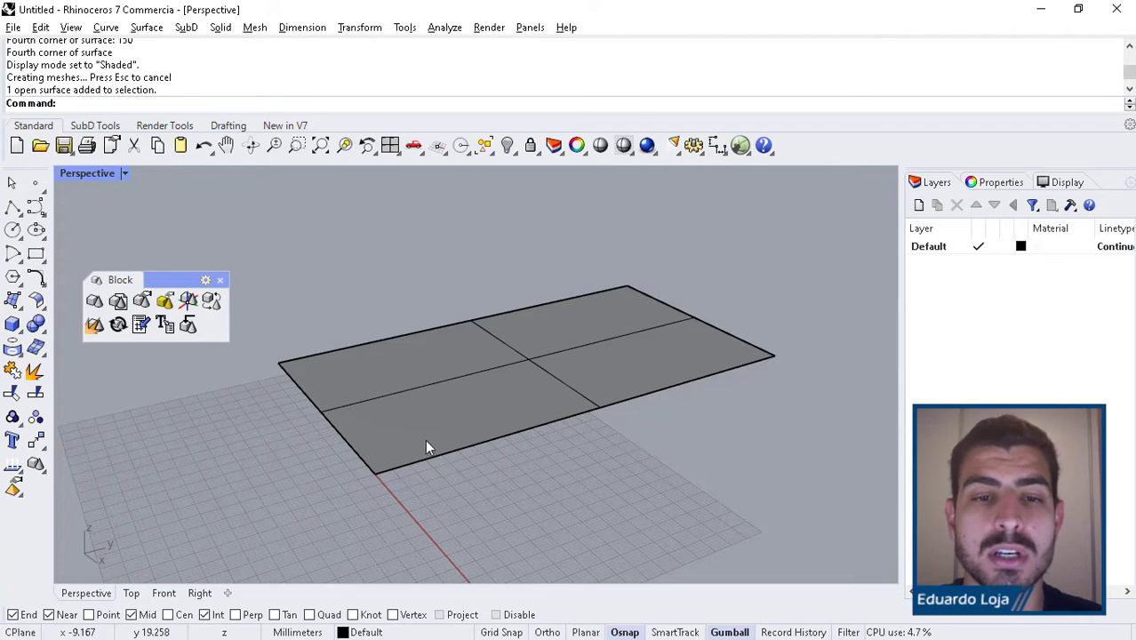
{"action": "left_click", "coordinate": [593, 384]}
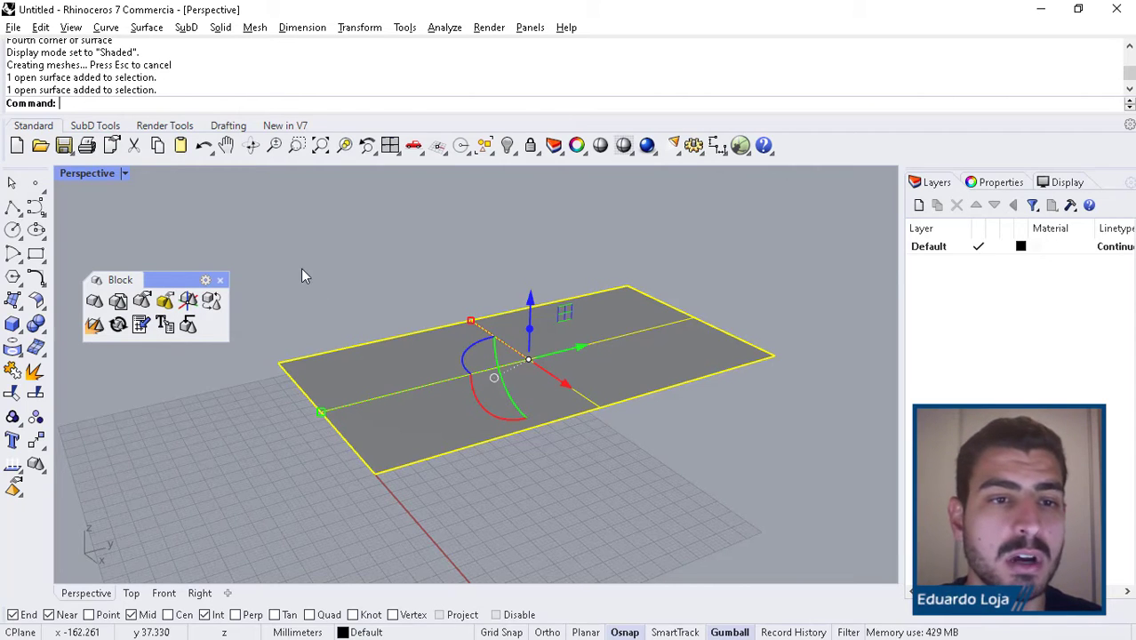
{"action": "key", "text": "Escape"}
Step: Load the Poltrona onibus file as a block definition of the Linked type, ready for insertion
{"action": "left_click_drag", "start_coordinate": [164, 268], "coordinate": [165, 239]}
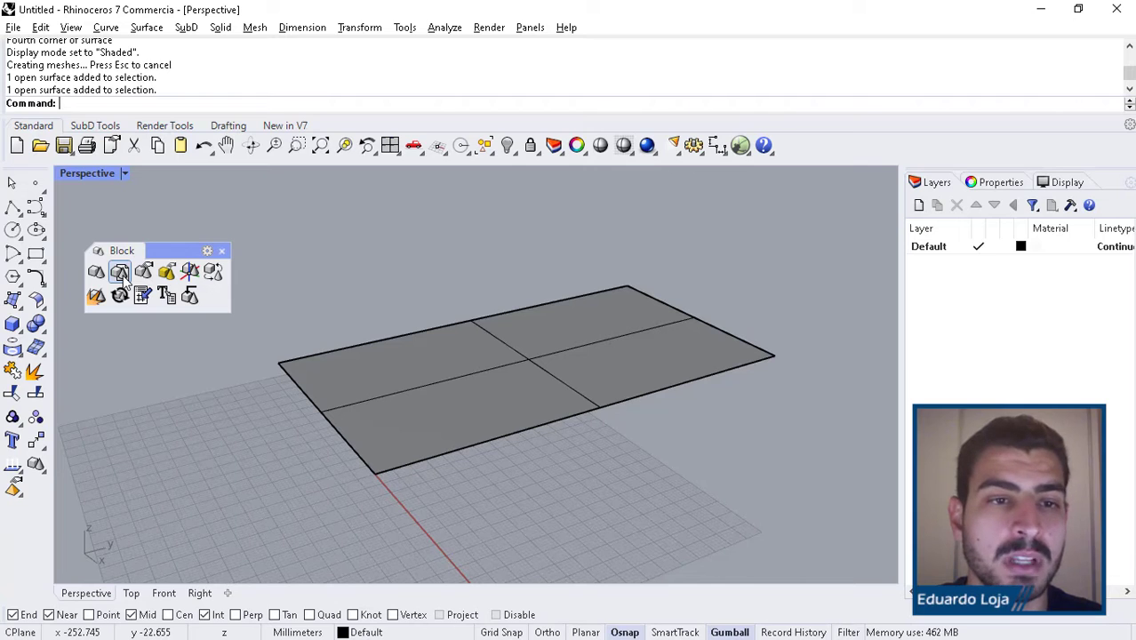
{"action": "left_click", "coordinate": [120, 272]}
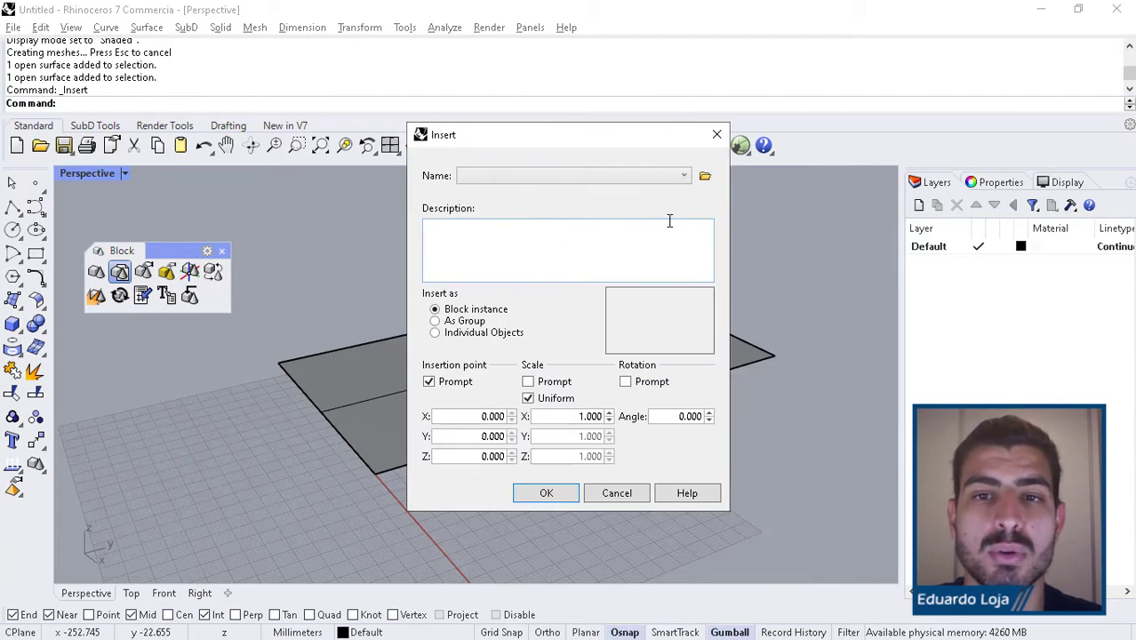
{"action": "left_click", "coordinate": [705, 179]}
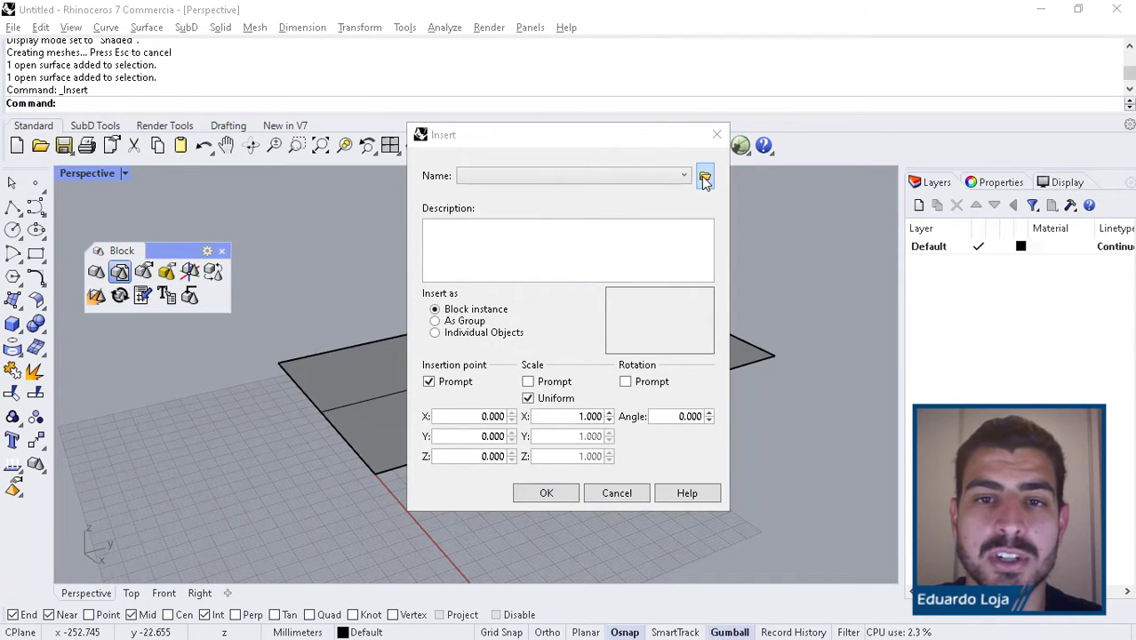
{"action": "left_click", "coordinate": [488, 325]}
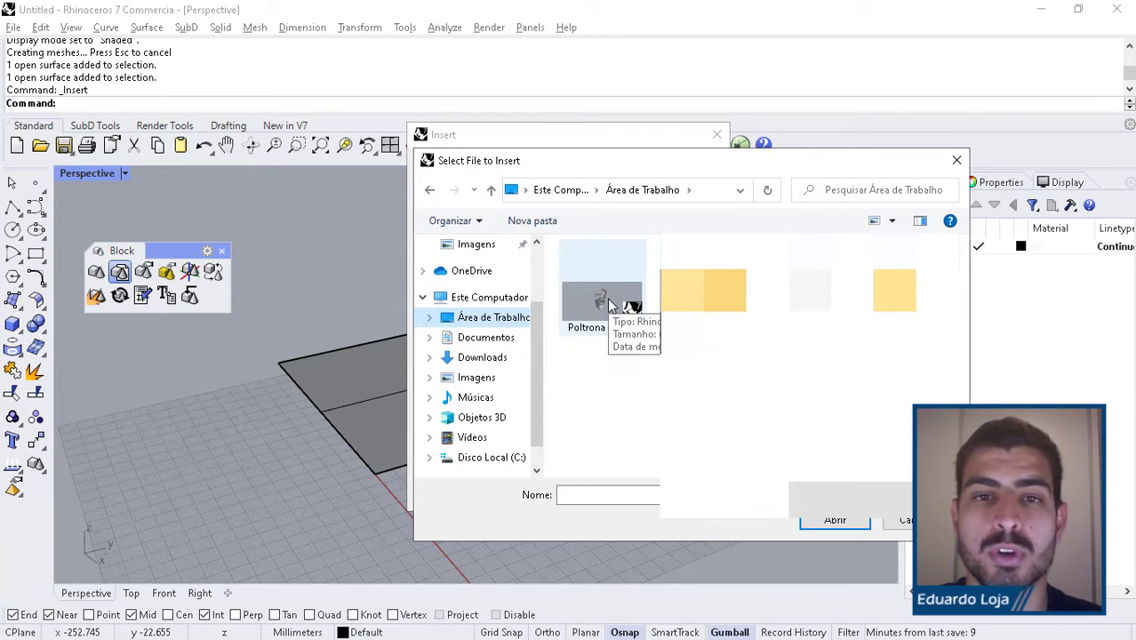
{"action": "double_click", "coordinate": [605, 302]}
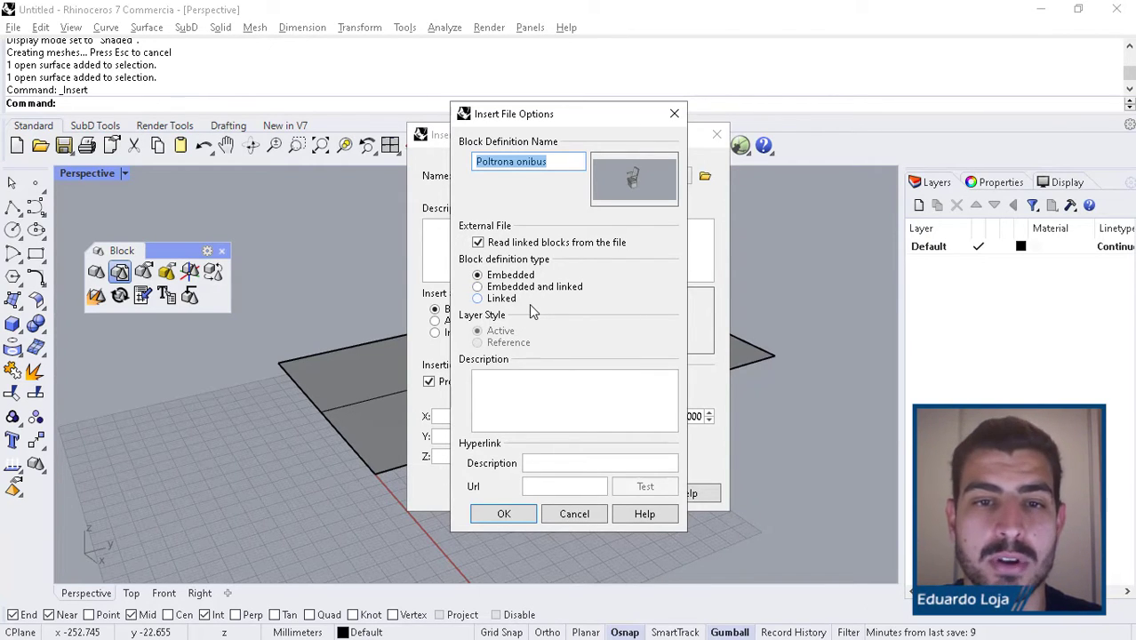
{"action": "left_click", "coordinate": [477, 300]}
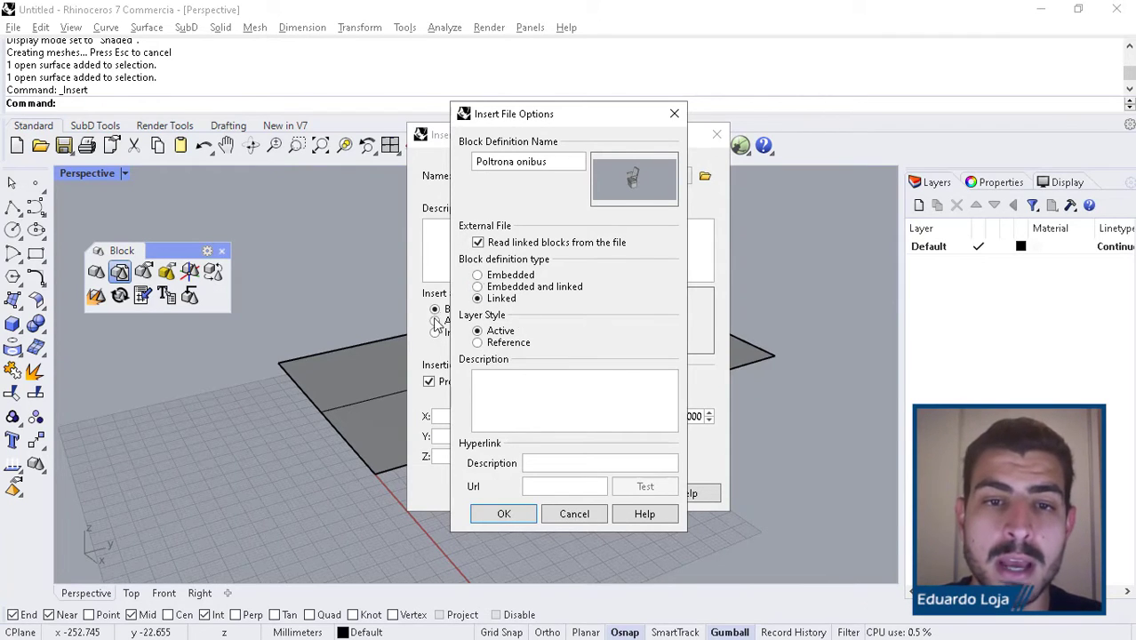
{"action": "left_click", "coordinate": [512, 518]}
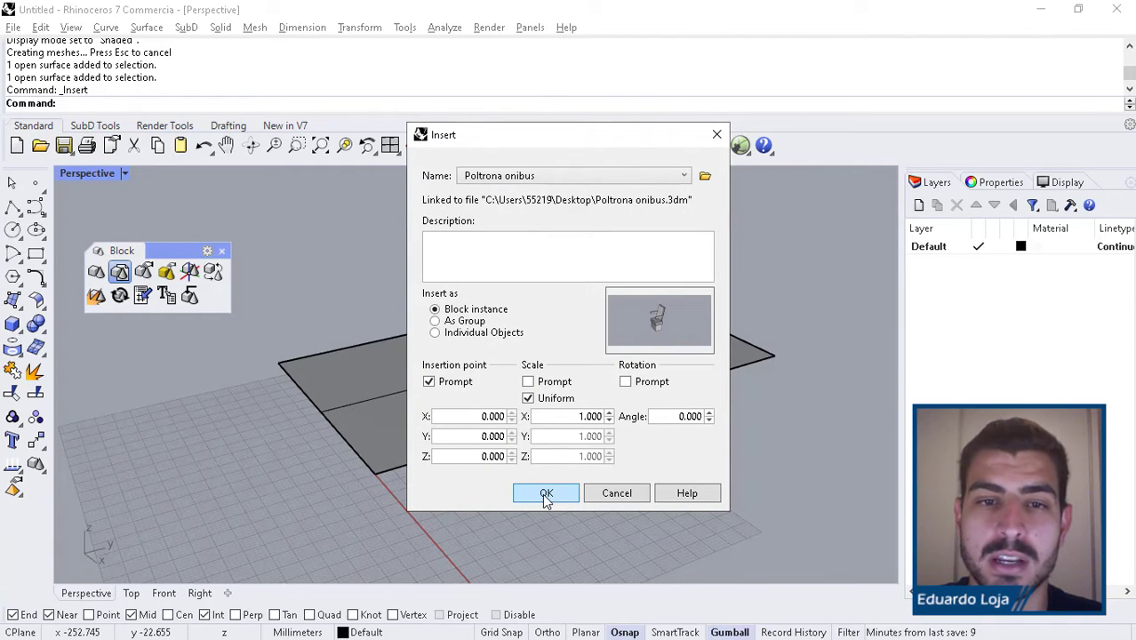
Step: Insert the Poltrona onibus block instance at a freely picked point beside the floor surface's long edge
{"action": "left_click", "coordinate": [546, 495]}
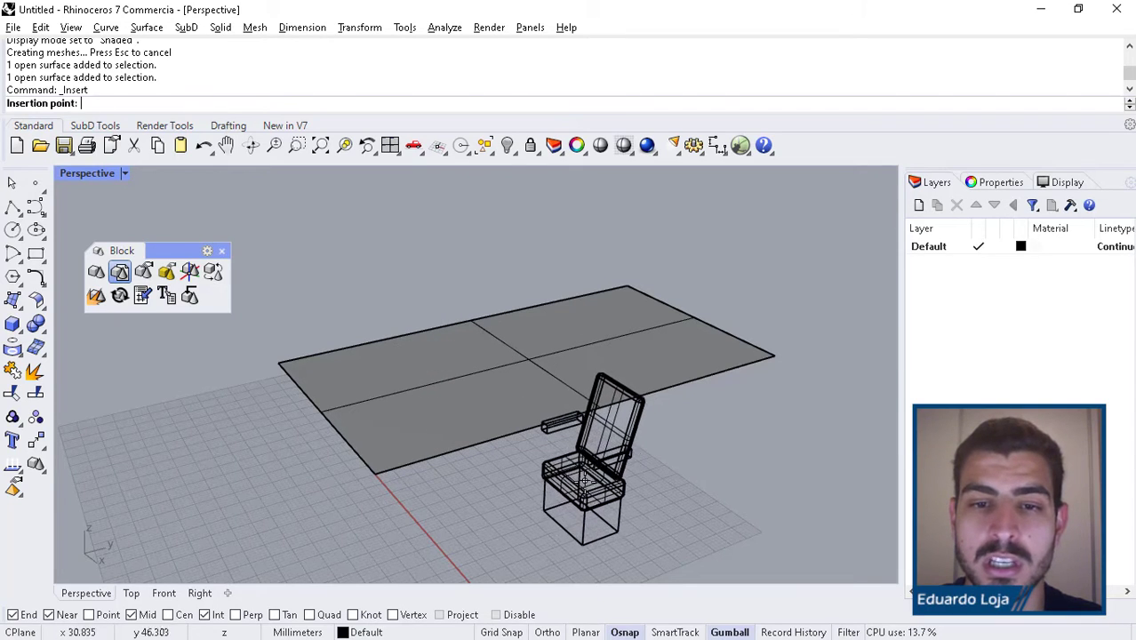
{"action": "left_click", "coordinate": [580, 473]}
{"action": "mouse_move", "coordinate": [580, 473]}
{"action": "right_mouse_down"}
{"action": "mouse_move", "coordinate": [559, 470]}
{"action": "mouse_move", "coordinate": [622, 406]}
{"action": "mouse_move", "coordinate": [555, 413]}
{"action": "mouse_move", "coordinate": [563, 475]}
{"action": "right_mouse_up"}
{"action": "left_click", "coordinate": [688, 470]}
{"action": "right_click_drag", "start_coordinate": [688, 471], "coordinate": [602, 471]}
Step: Move the chair block by its base corner onto the long edge of the floor surface
{"action": "left_click", "coordinate": [35, 439]}
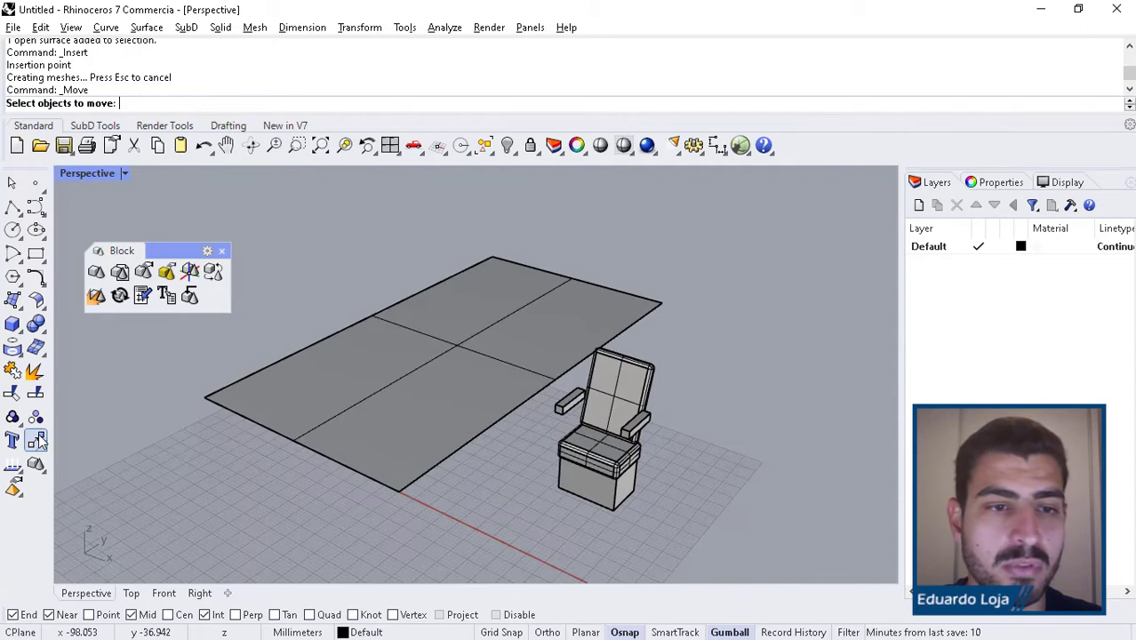
{"action": "left_click", "coordinate": [571, 480]}
{"action": "key", "text": "Return"}
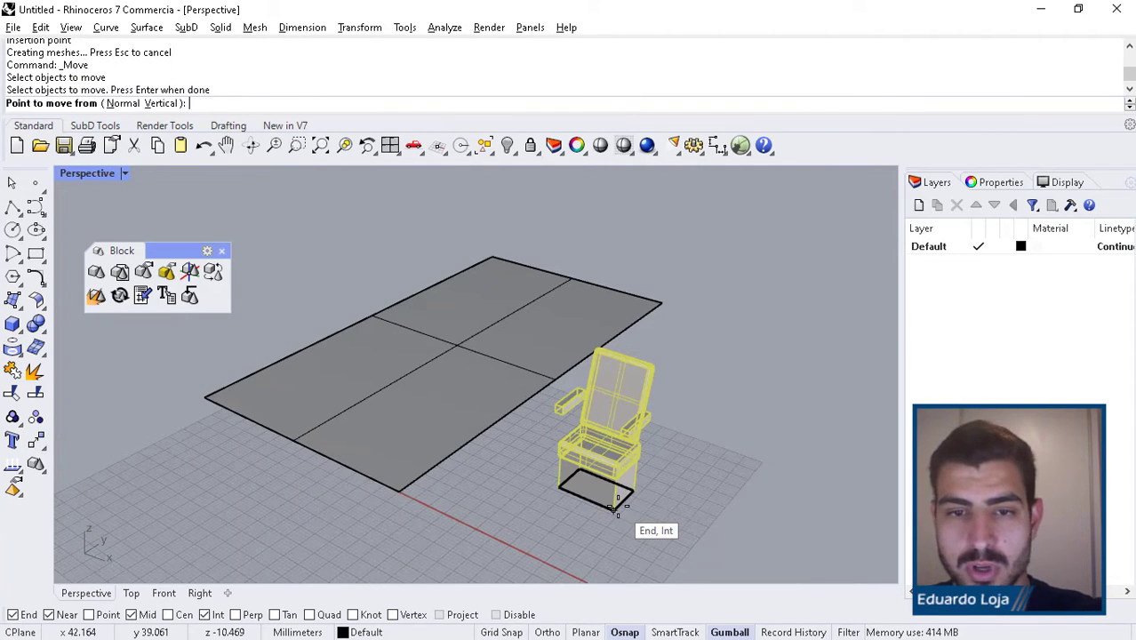
{"action": "left_click", "coordinate": [613, 509]}
{"action": "left_click", "coordinate": [465, 447]}
{"action": "right_click_drag", "start_coordinate": [468, 456], "coordinate": [496, 438]}
Step: Shift the chair block slightly inward from the floor's long edge along the X axis and deselect it
{"action": "left_click", "coordinate": [474, 409]}
{"action": "left_click_drag", "start_coordinate": [498, 388], "coordinate": [494, 387]}
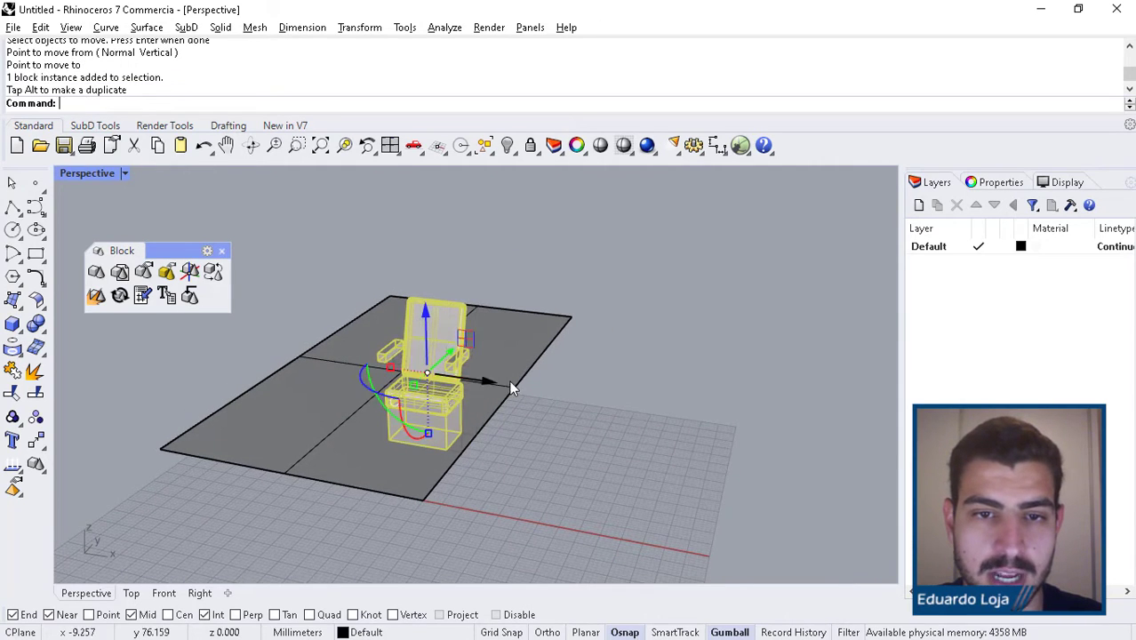
{"action": "left_click", "coordinate": [556, 394]}
{"action": "right_click_drag", "start_coordinate": [558, 394], "coordinate": [559, 454]}
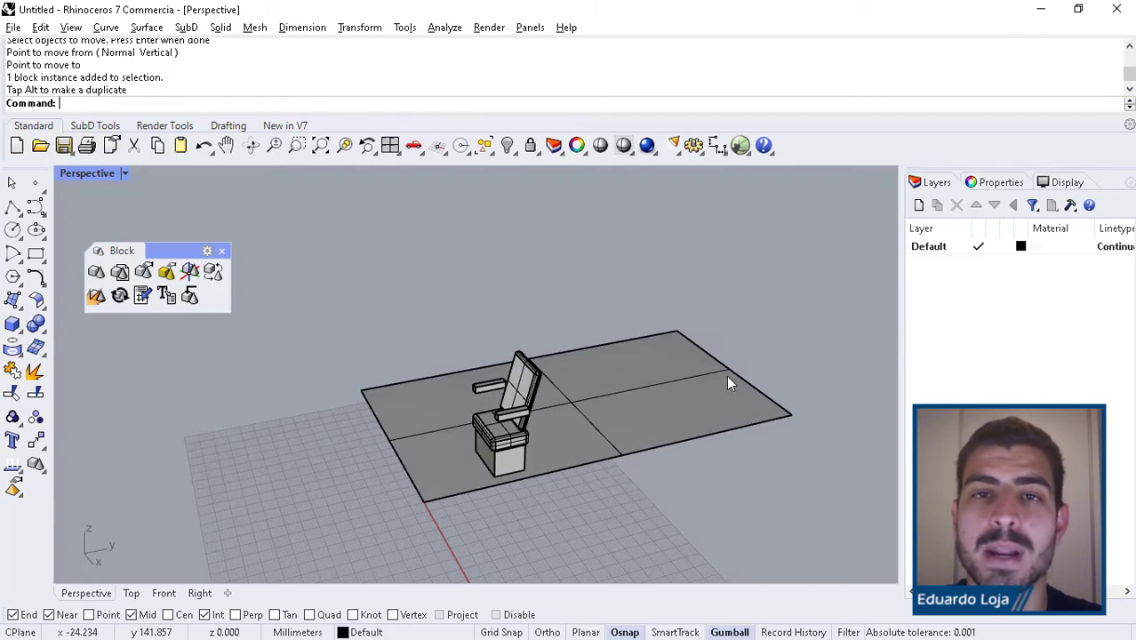
Step: Copy the chair block from its base corner 30 mm along the floor's long edge
{"action": "right_click_drag", "start_coordinate": [598, 395], "coordinate": [551, 413]}
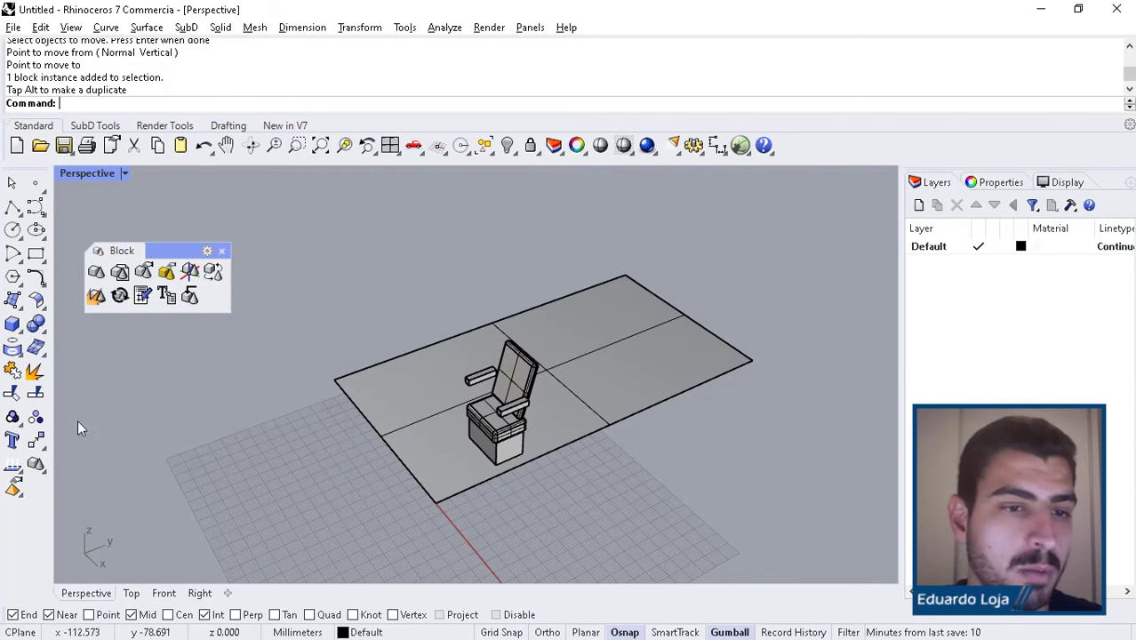
{"action": "left_click", "coordinate": [36, 440]}
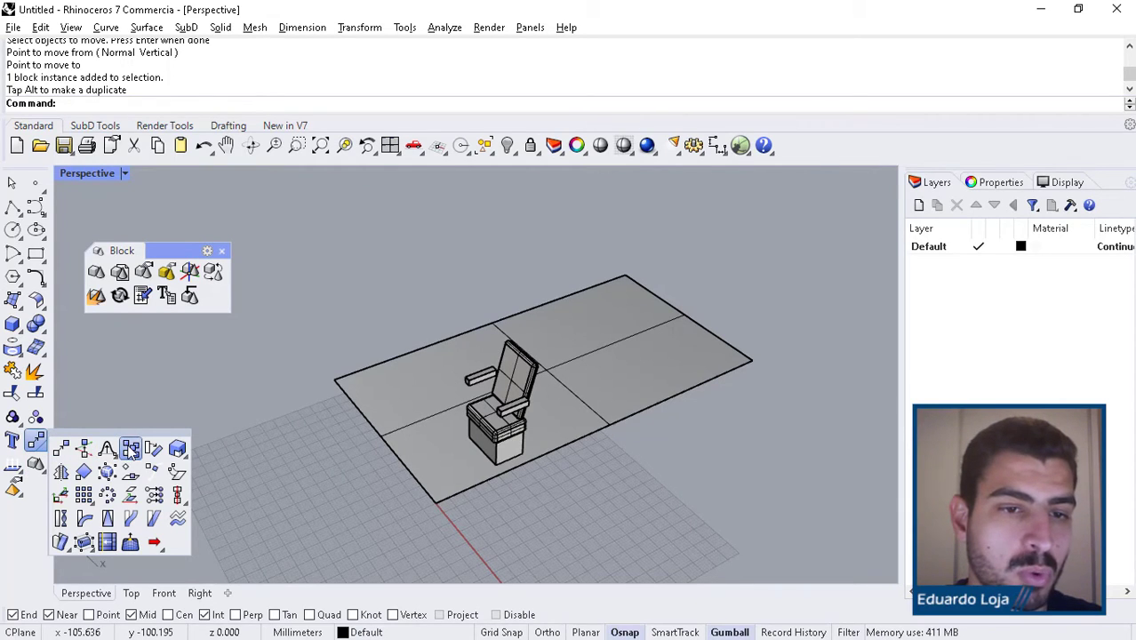
{"action": "left_click", "coordinate": [130, 449]}
{"action": "left_click", "coordinate": [497, 443]}
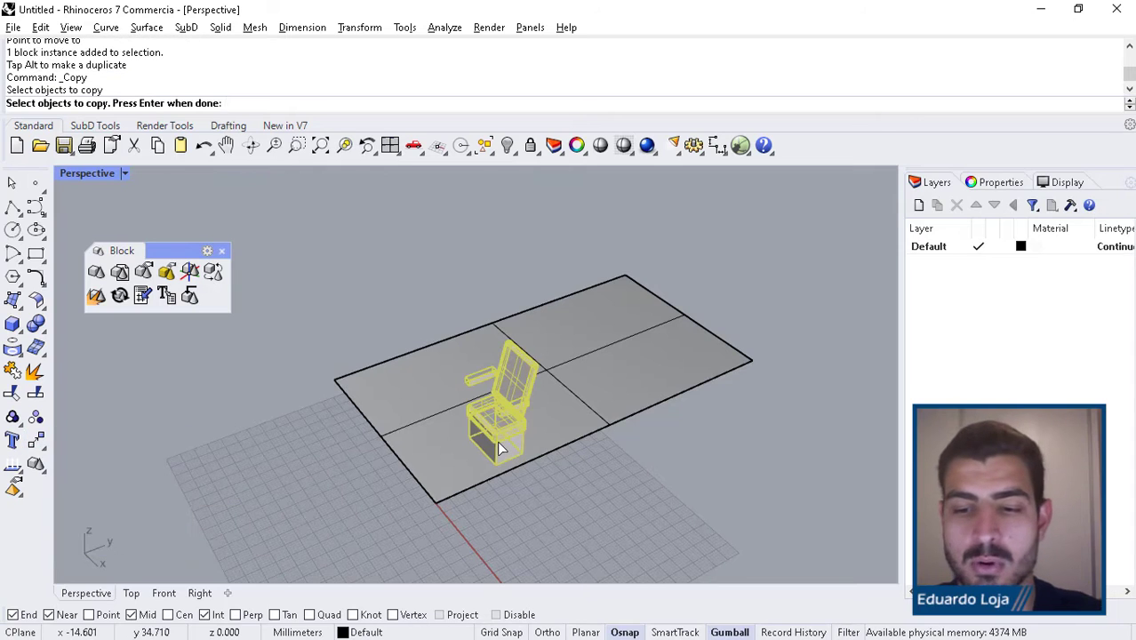
{"action": "key", "text": "Return"}
{"action": "left_click", "coordinate": [523, 452]}
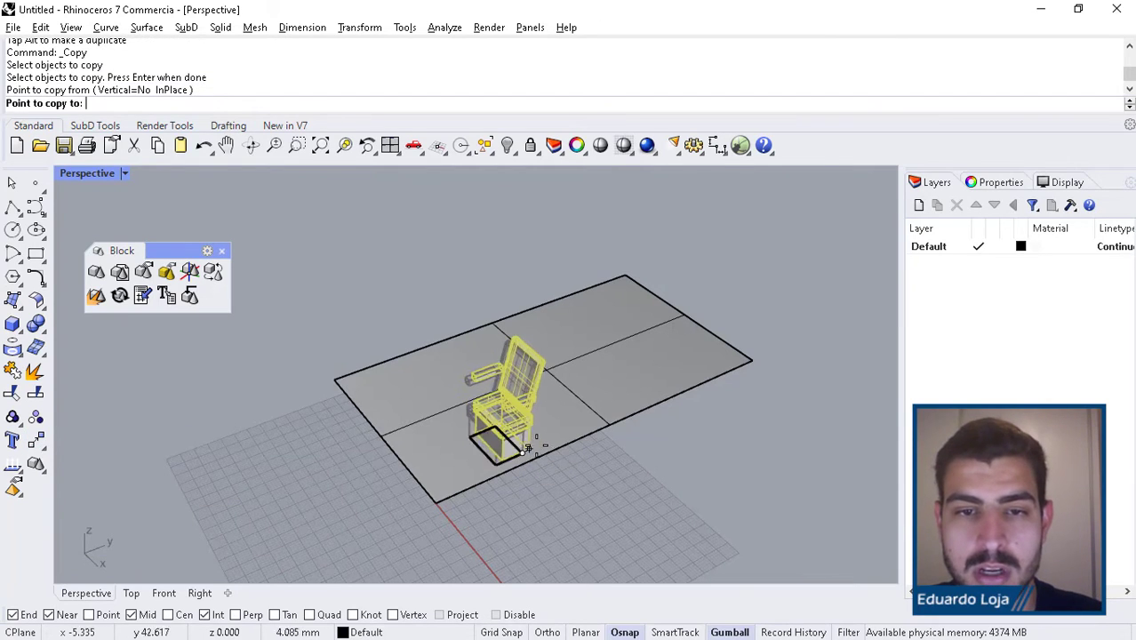
{"action": "key", "text": "shift"}
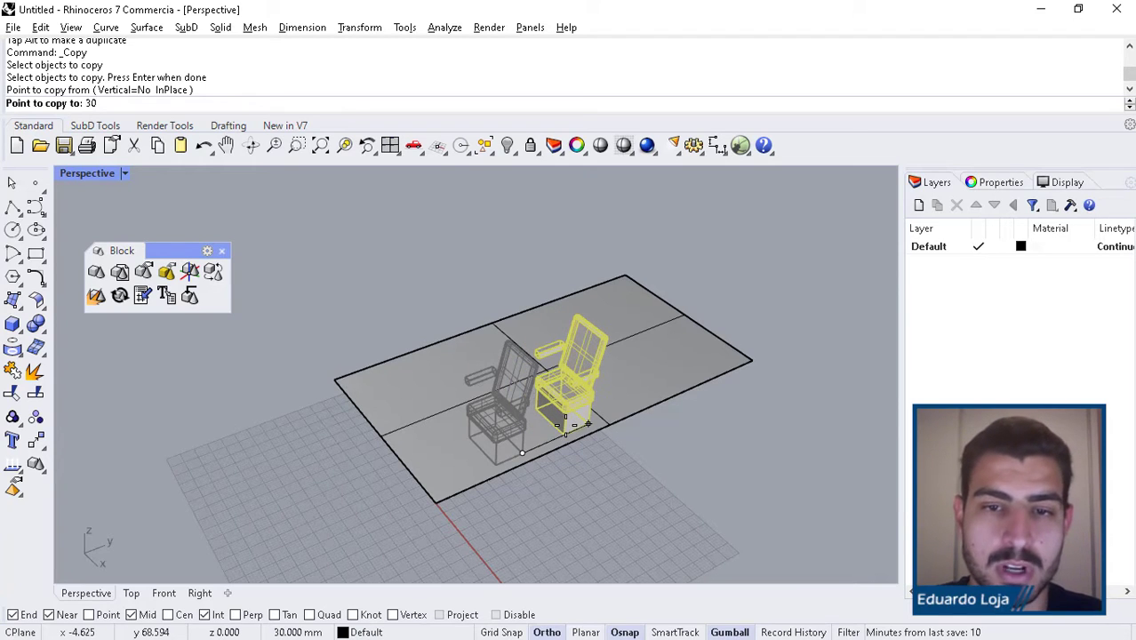
{"action": "left_click", "coordinate": [603, 425], "text": "shift"}
{"action": "type", "text": "30"}
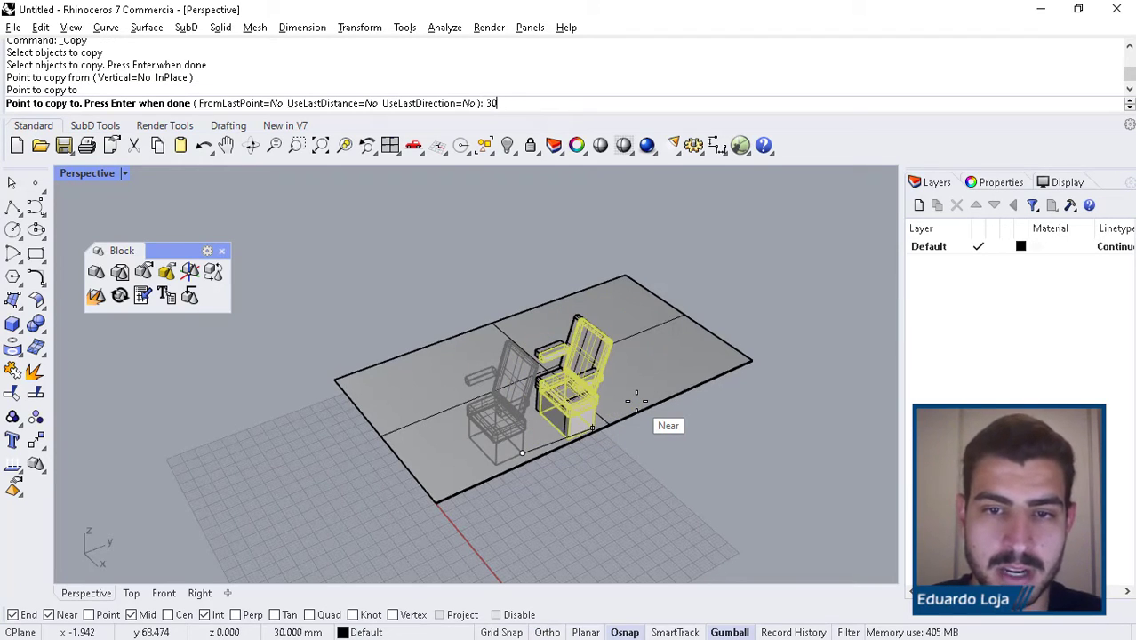
{"action": "key", "text": "Return"}
Step: Place two more chair copies at 60 mm and 90 mm from the original and finish copying
{"action": "type", "text": "60"}
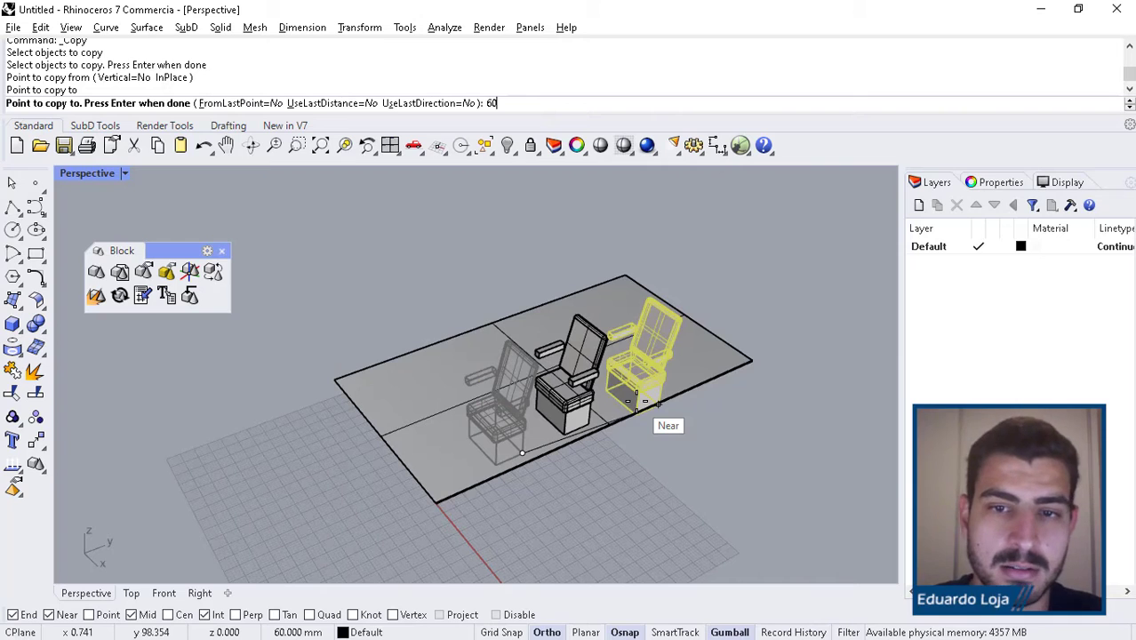
{"action": "key", "text": "Return"}
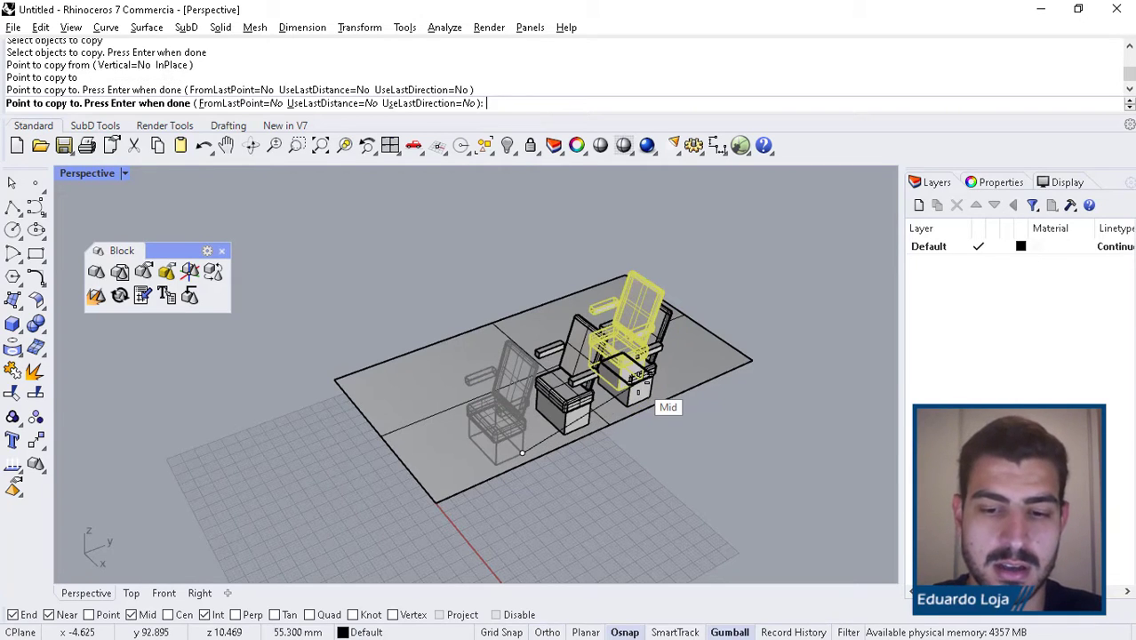
{"action": "type", "text": "90"}
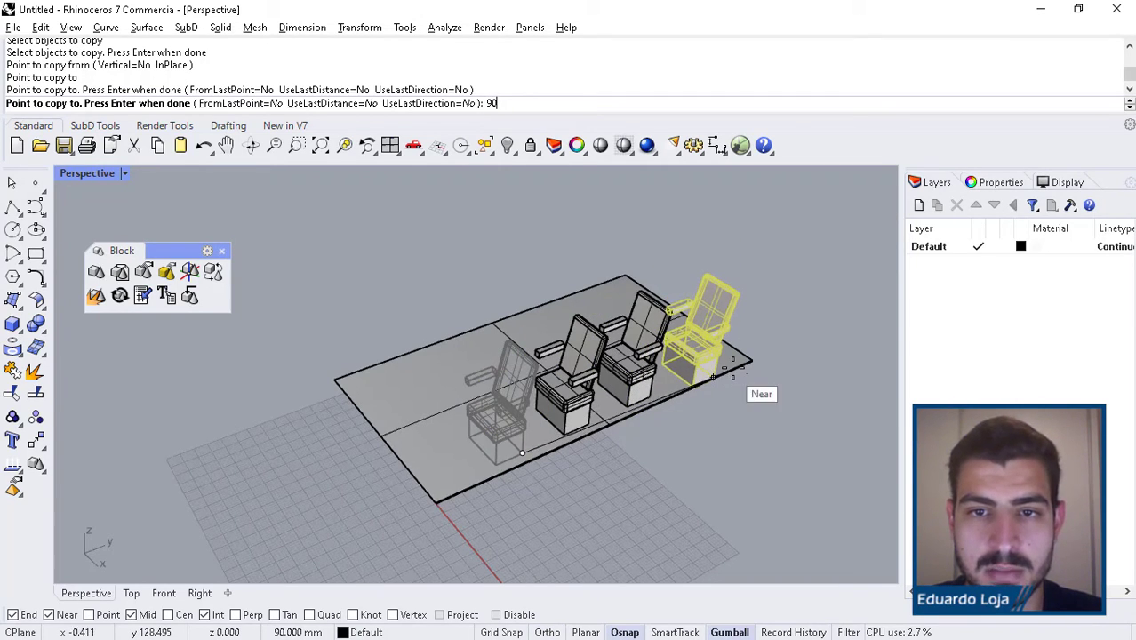
{"action": "key", "text": "Return"}
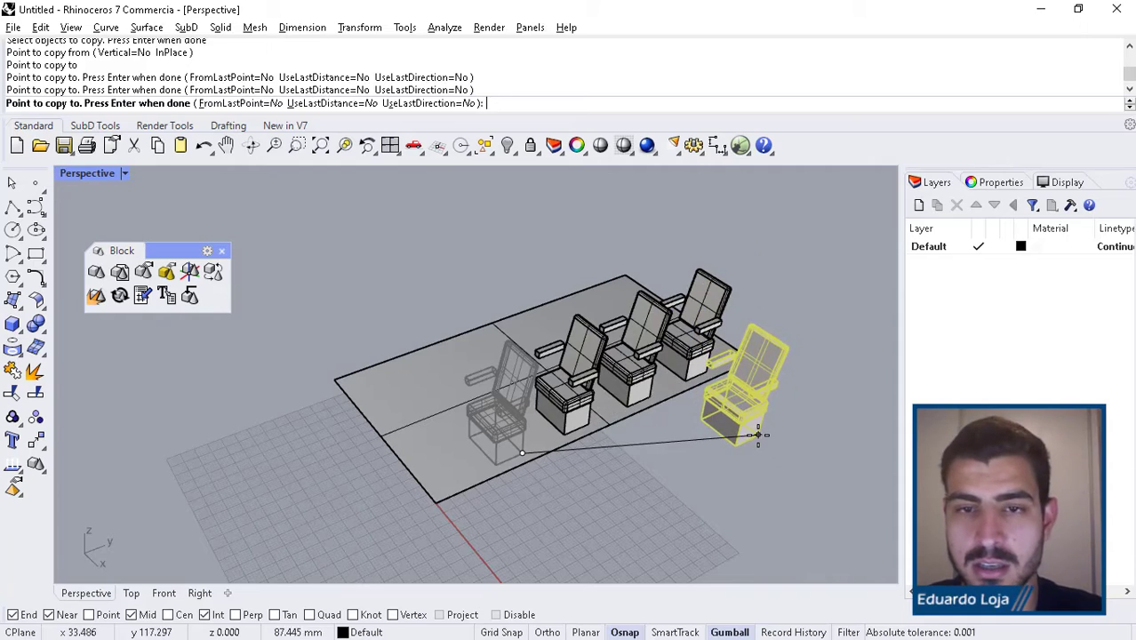
{"action": "key", "text": "Return"}
Step: Mirror all four chairs across the floor's lengthwise centreline, starting the mirror plane at the short edge's midpoint
{"action": "right_click_drag", "start_coordinate": [756, 431], "coordinate": [569, 333]}
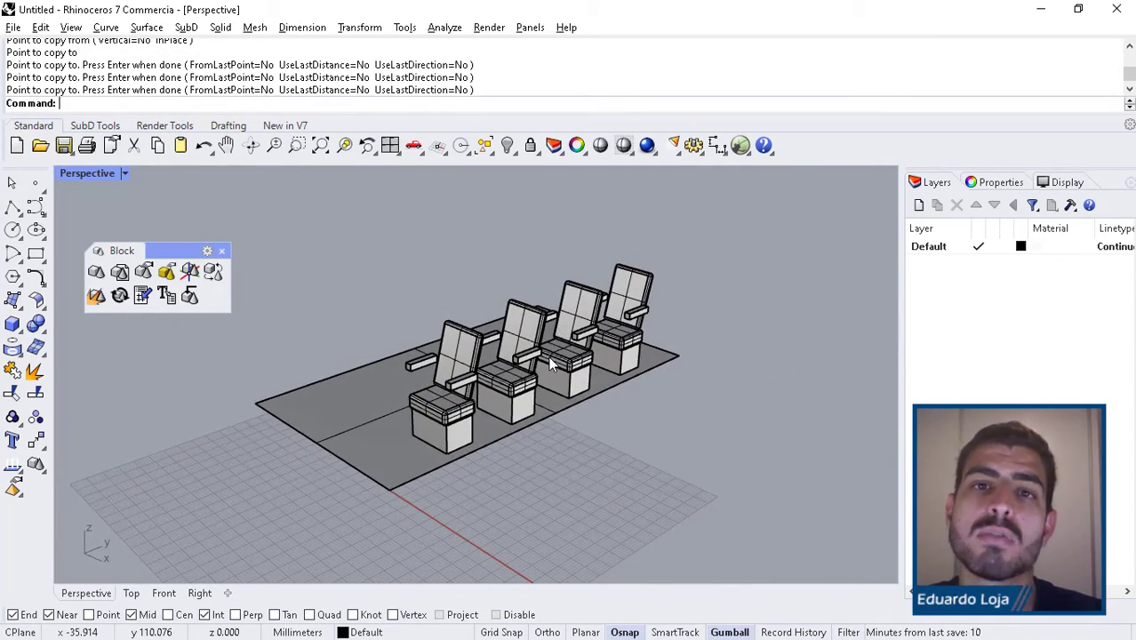
{"action": "right_click_drag", "start_coordinate": [460, 371], "coordinate": [393, 348]}
{"action": "left_click", "coordinate": [447, 405]}
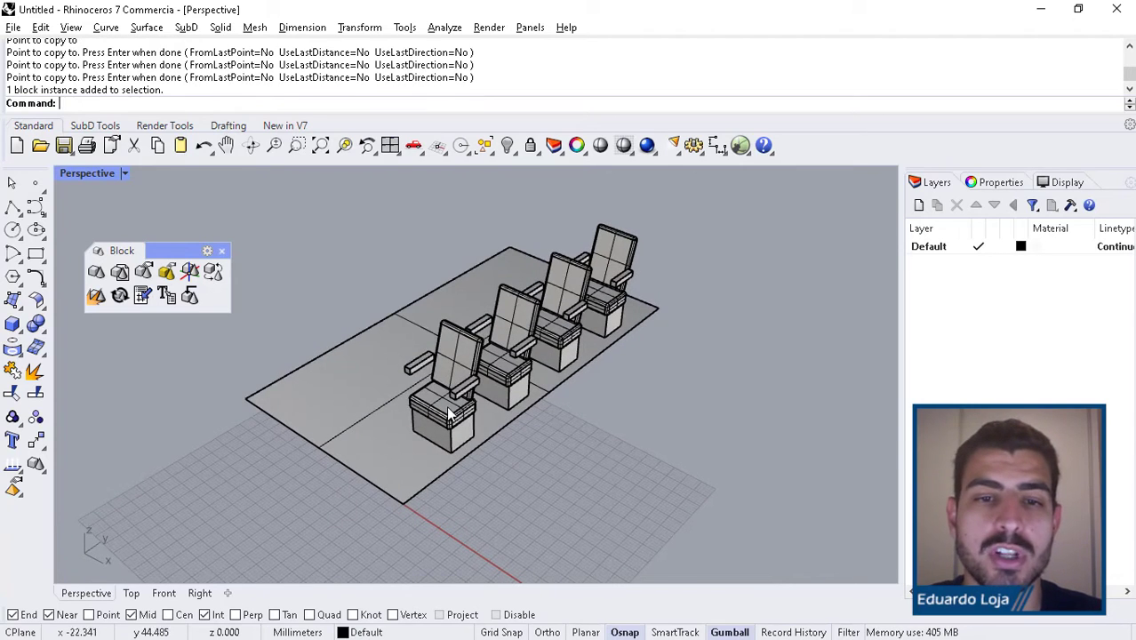
{"action": "left_click", "coordinate": [509, 370], "text": "shift"}
{"action": "left_click", "coordinate": [551, 340], "text": "shift"}
{"action": "left_click", "coordinate": [604, 304], "text": "shift"}
{"action": "left_click", "coordinate": [35, 441]}
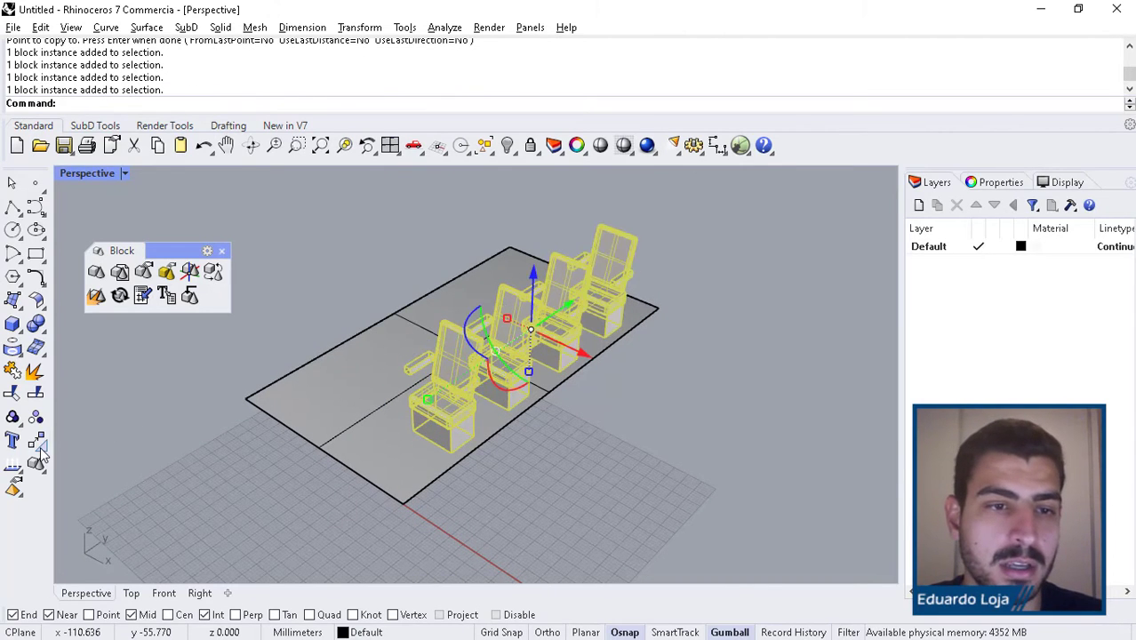
{"action": "left_click", "coordinate": [59, 473]}
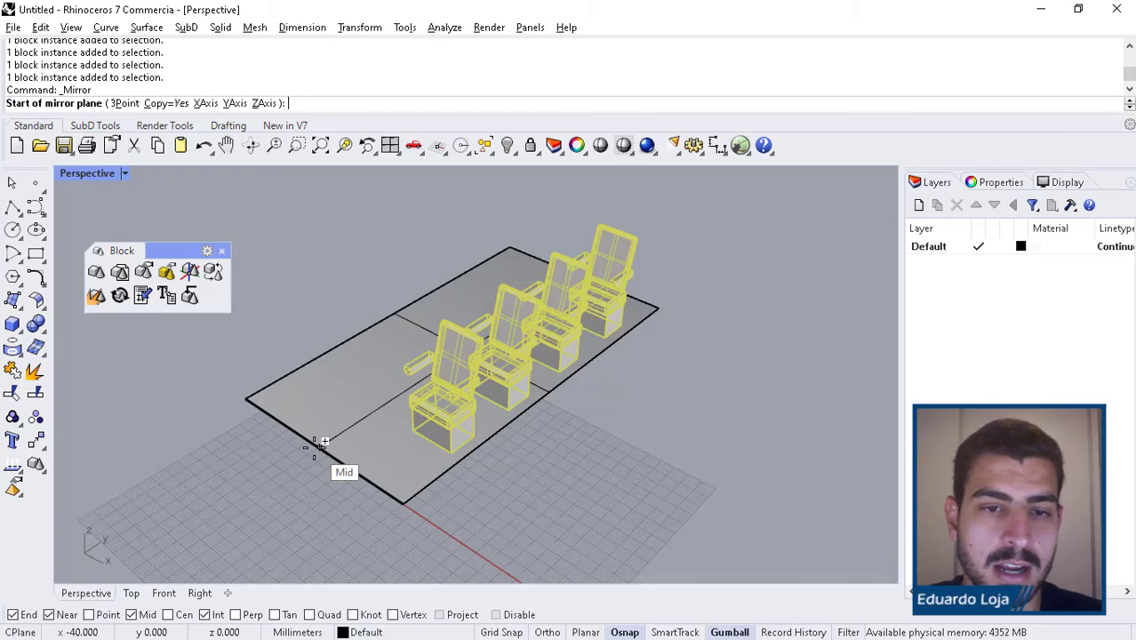
{"action": "left_click", "coordinate": [318, 448]}
{"action": "left_click", "coordinate": [246, 490], "text": "shift"}
{"action": "right_click_drag", "start_coordinate": [247, 490], "coordinate": [366, 464]}
{"action": "left_click", "coordinate": [602, 440]}
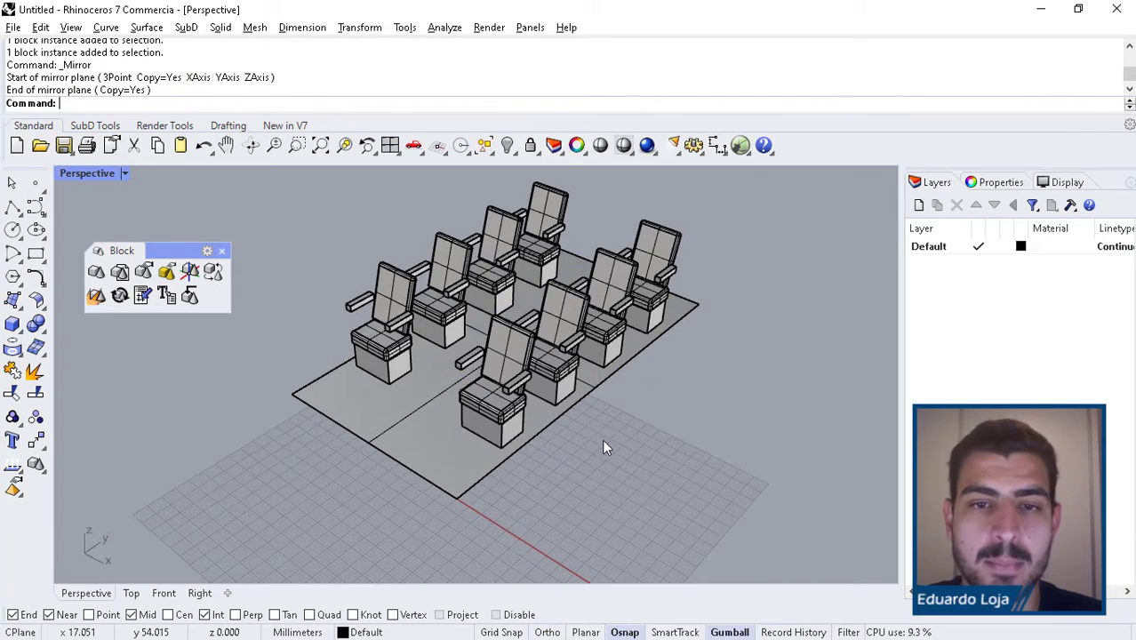
Step: Examine the two mirrored rows of chair blocks on the floor, checking individual chairs as block instances
{"action": "mouse_move", "coordinate": [604, 443]}
{"action": "right_mouse_down"}
{"action": "mouse_move", "coordinate": [518, 413]}
{"action": "mouse_move", "coordinate": [563, 418]}
{"action": "mouse_move", "coordinate": [551, 382]}
{"action": "right_mouse_up"}
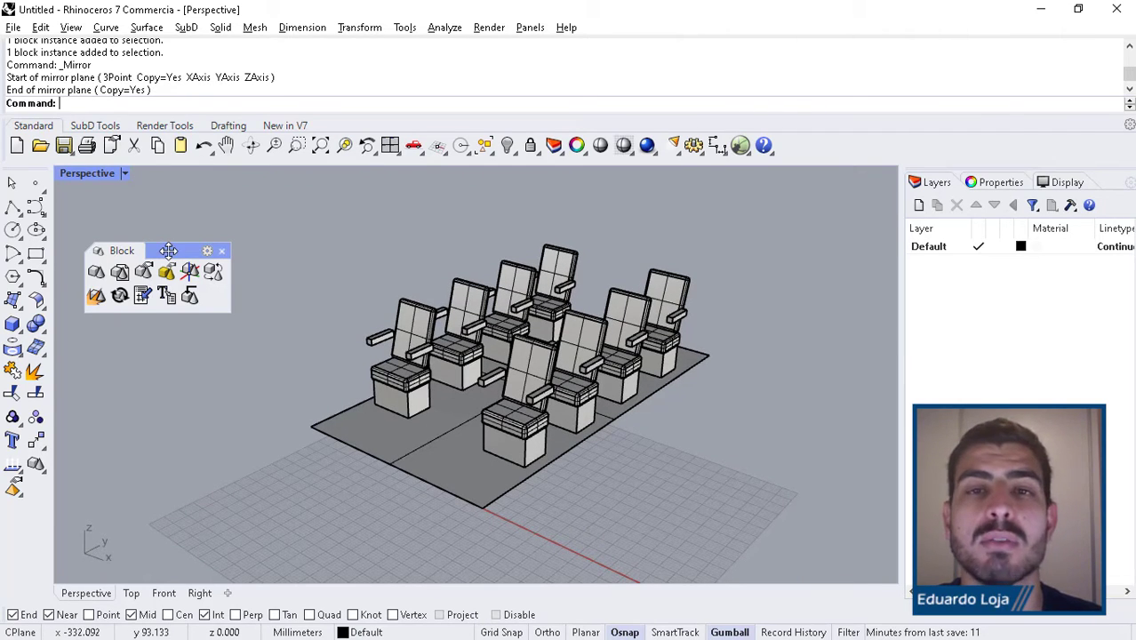
{"action": "scroll", "coordinate": [533, 431], "scroll_direction": "up", "scroll_amount": 4}
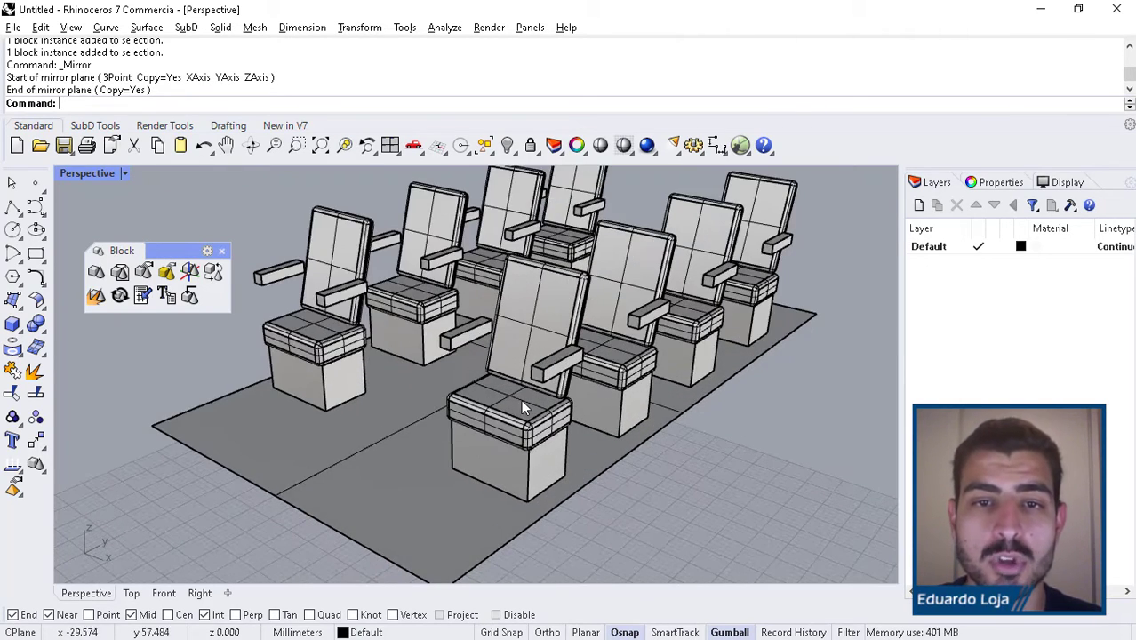
{"action": "mouse_move", "coordinate": [526, 413]}
{"action": "right_mouse_down"}
{"action": "mouse_move", "coordinate": [515, 409]}
{"action": "mouse_move", "coordinate": [521, 420]}
{"action": "right_mouse_up"}
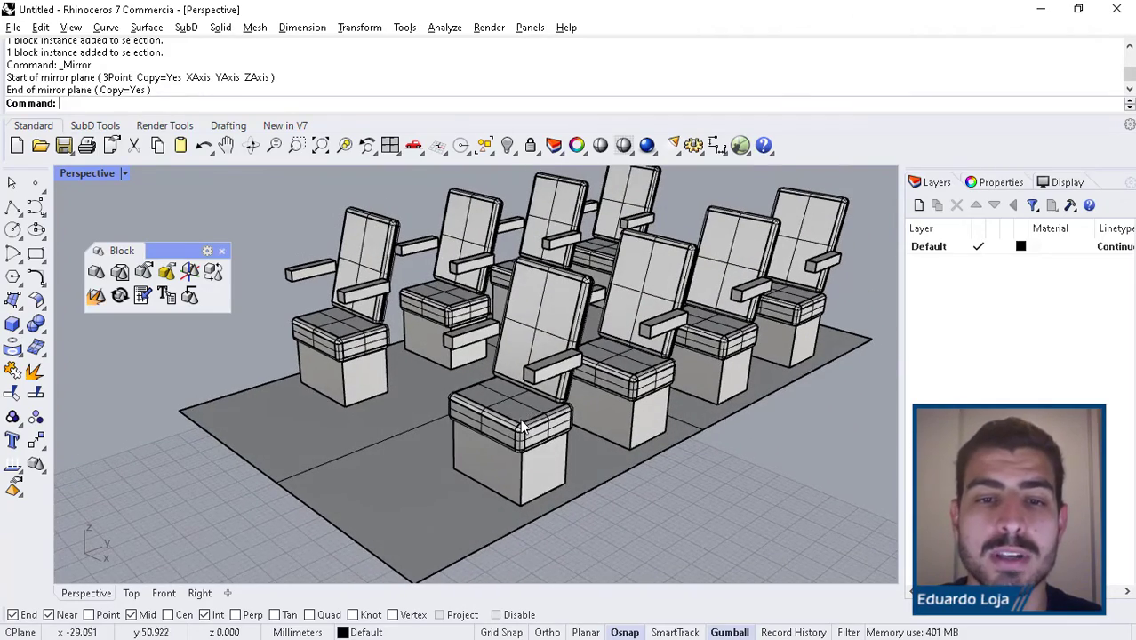
{"action": "left_click", "coordinate": [523, 429]}
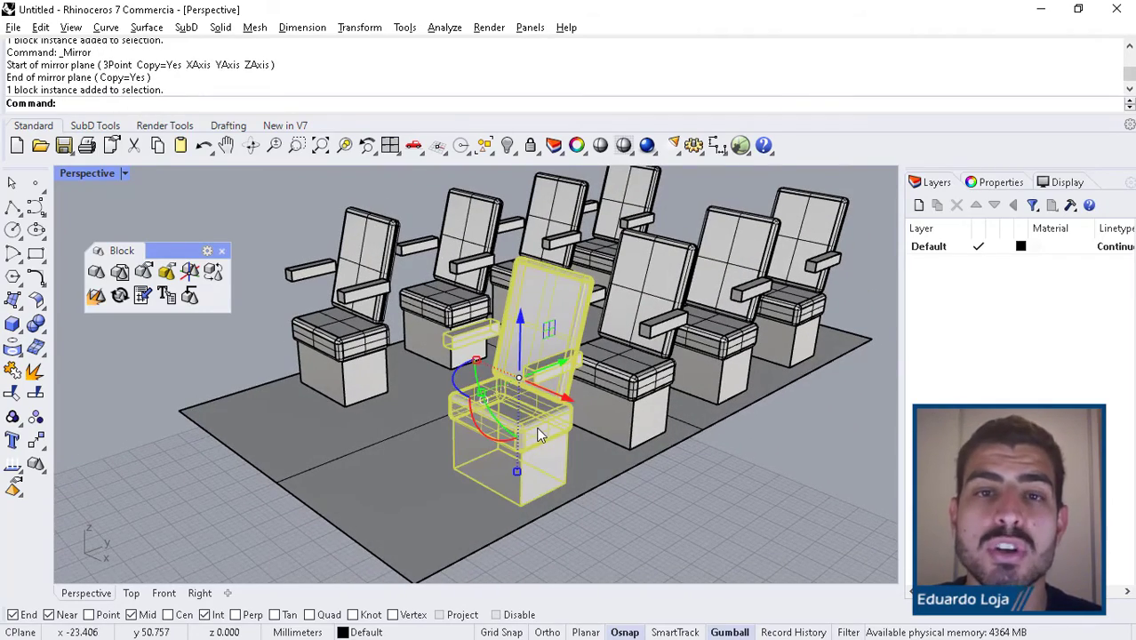
{"action": "scroll", "coordinate": [538, 436], "scroll_direction": "down", "scroll_amount": 5}
{"action": "left_click", "coordinate": [648, 481]}
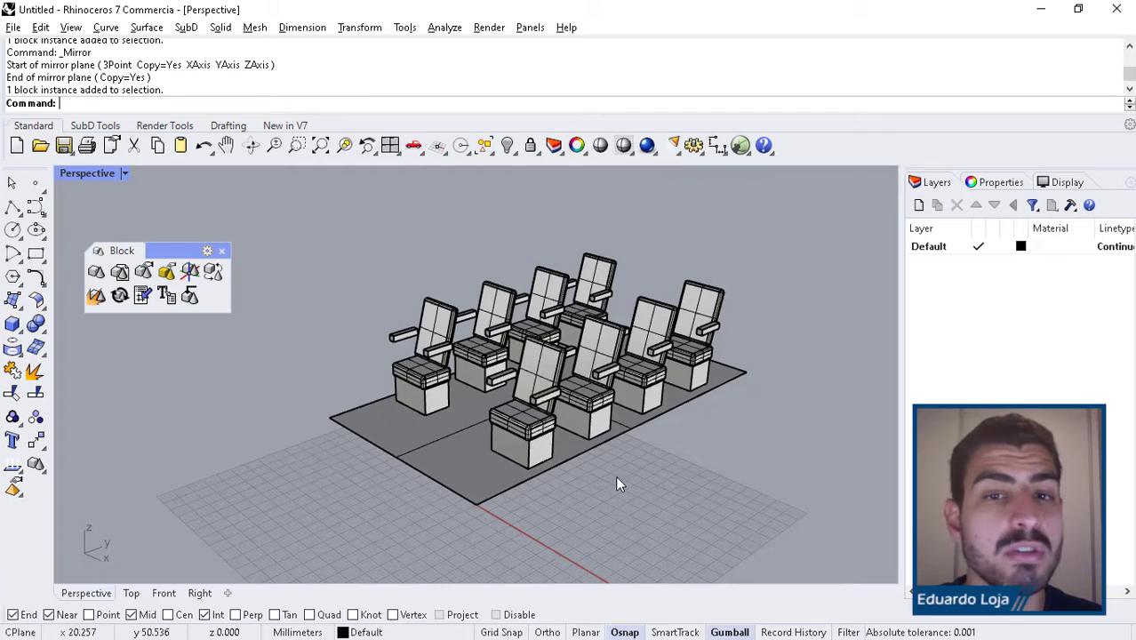
{"action": "left_click", "coordinate": [435, 381]}
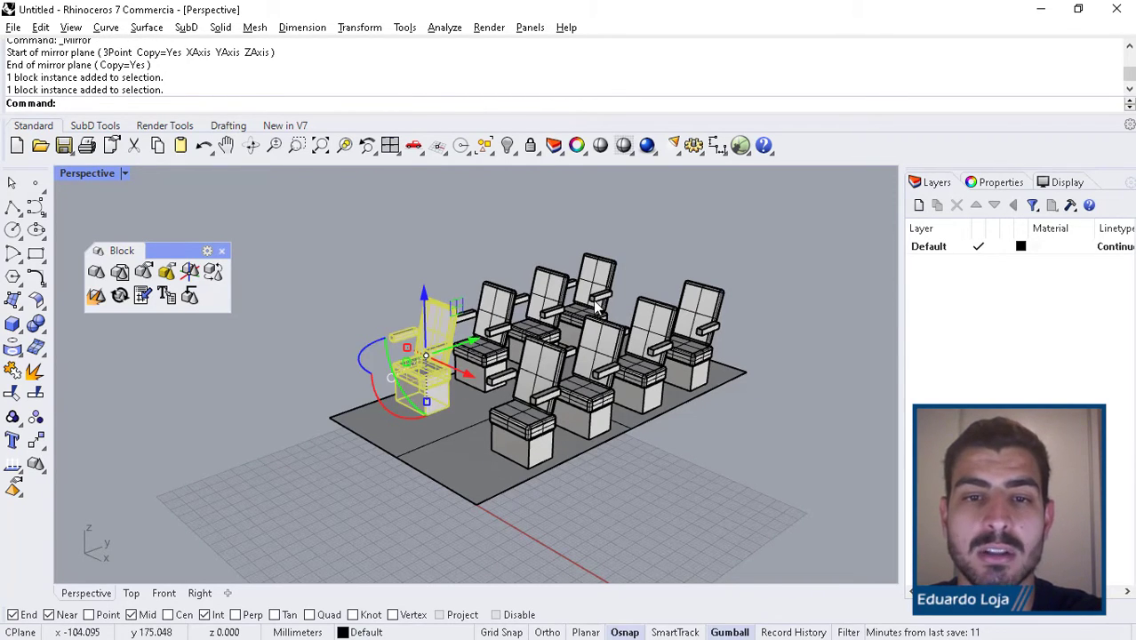
{"action": "left_click", "coordinate": [513, 427]}
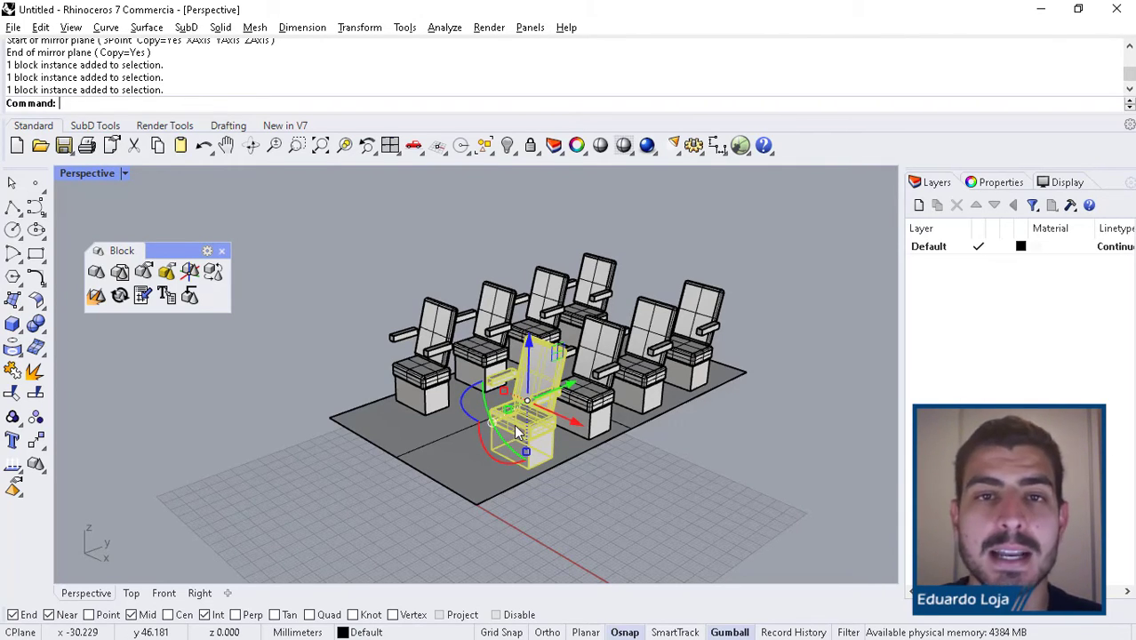
{"action": "left_click", "coordinate": [662, 444]}
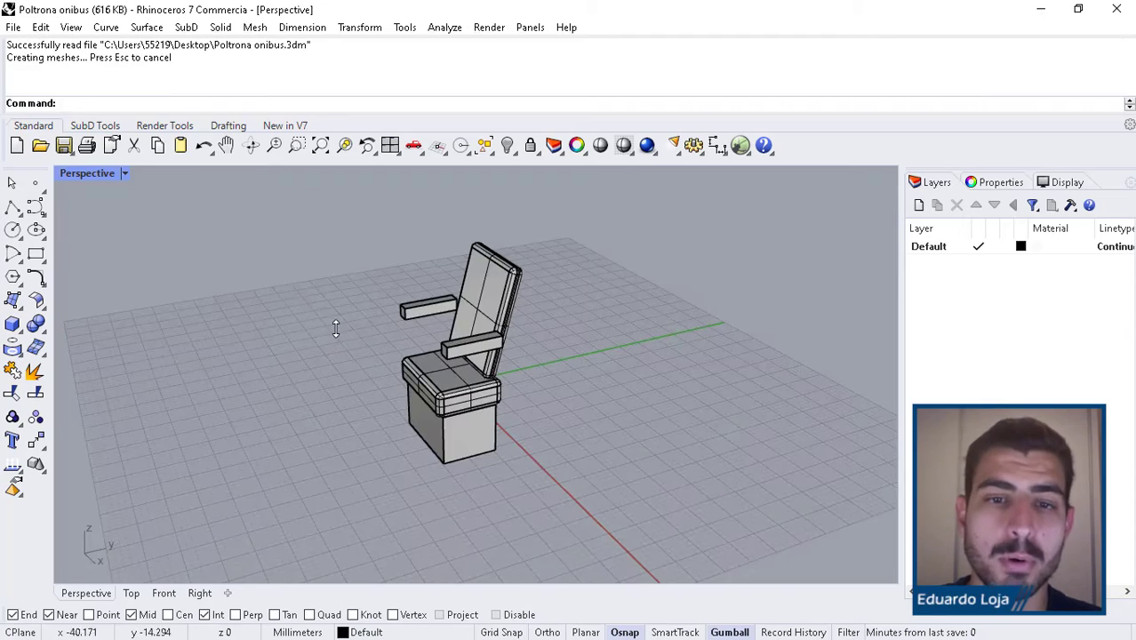
Step: In the linked Poltrona onibus file, widen and deepen the seat cushion by scaling it along X and Y
{"action": "right_click_drag", "start_coordinate": [328, 341], "coordinate": [341, 338]}
{"action": "scroll", "coordinate": [470, 374], "scroll_direction": "up", "scroll_amount": 7}
{"action": "right_click_drag", "start_coordinate": [470, 374], "coordinate": [468, 386]}
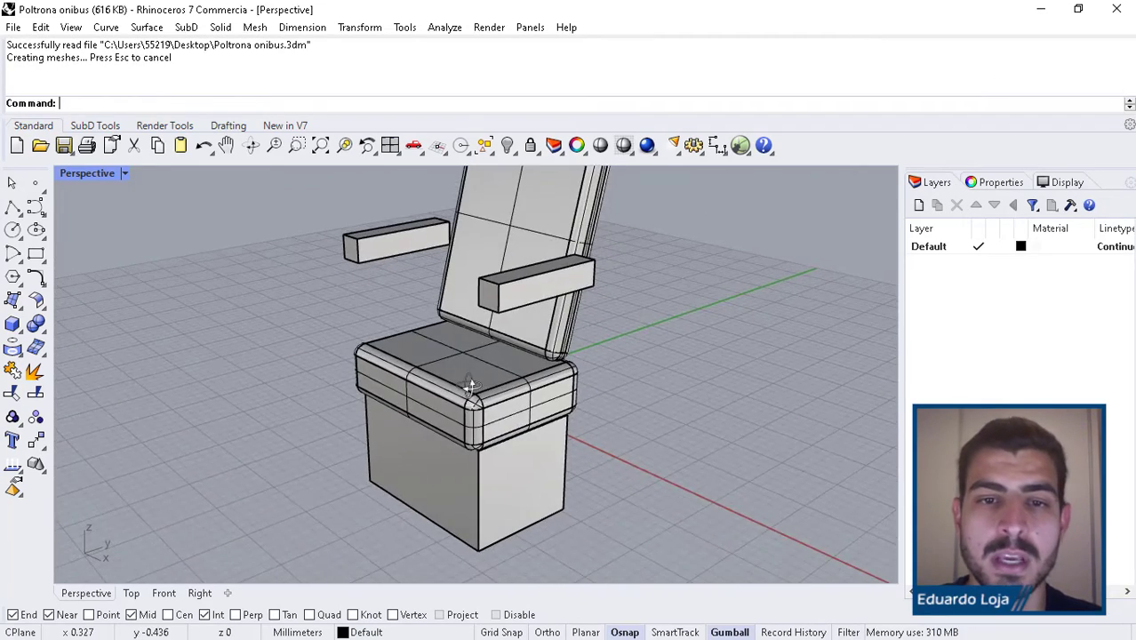
{"action": "scroll", "coordinate": [471, 388], "scroll_direction": "down", "scroll_amount": 7}
{"action": "left_click", "coordinate": [471, 389]}
{"action": "scroll", "coordinate": [472, 390], "scroll_direction": "up", "scroll_amount": 2}
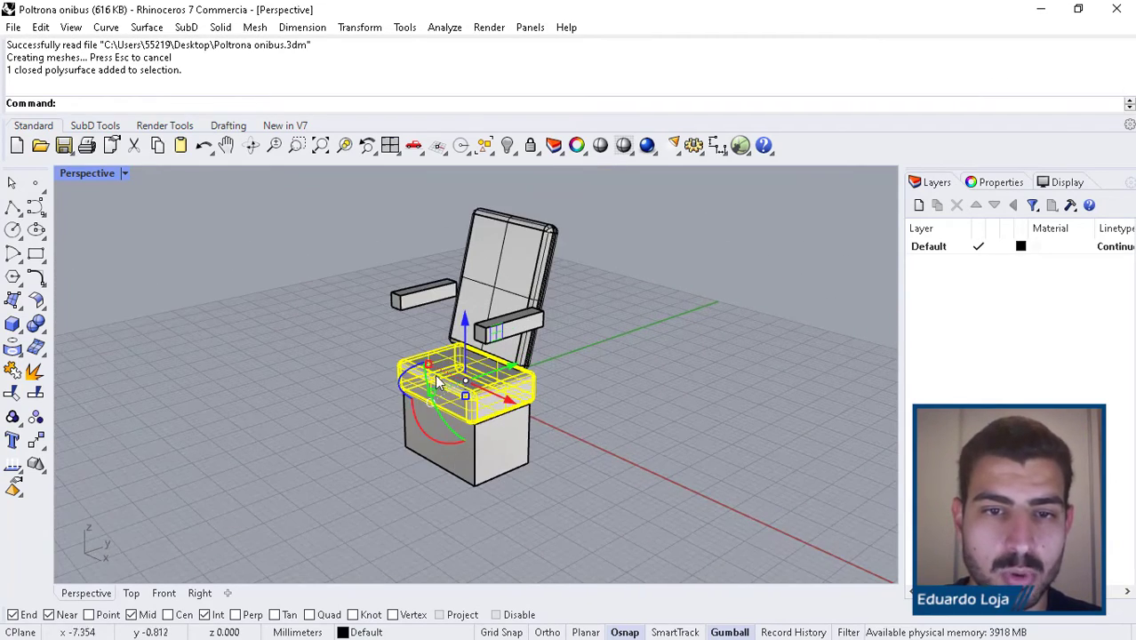
{"action": "scroll", "coordinate": [433, 372], "scroll_direction": "up", "scroll_amount": 2}
{"action": "left_click_drag", "start_coordinate": [427, 364], "coordinate": [418, 363]}
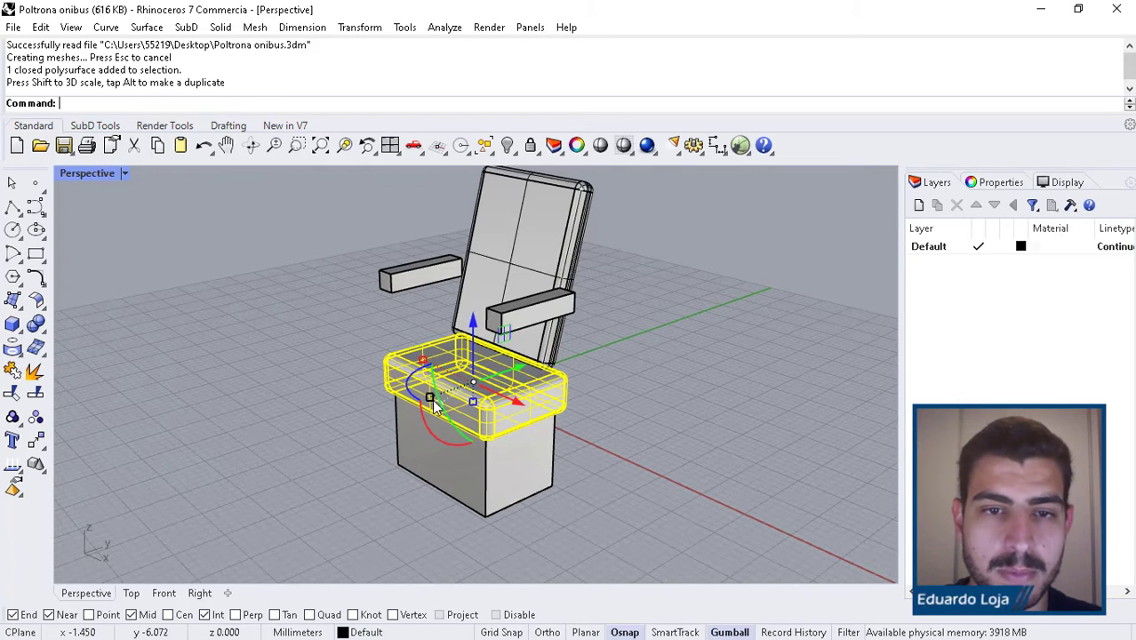
{"action": "left_click_drag", "start_coordinate": [436, 406], "coordinate": [407, 416]}
{"action": "mouse_move", "coordinate": [418, 355]}
{"action": "left_mouse_down"}
{"action": "mouse_move", "coordinate": [402, 354]}
{"action": "mouse_move", "coordinate": [425, 357]}
{"action": "left_mouse_up"}
{"action": "key", "text": "Escape"}
{"action": "scroll", "coordinate": [457, 345], "scroll_direction": "down", "scroll_amount": 3}
Step: Lengthen the armrest nearest the X axis by scaling it along Y, and delete the opposite armrest
{"action": "left_click", "coordinate": [493, 322]}
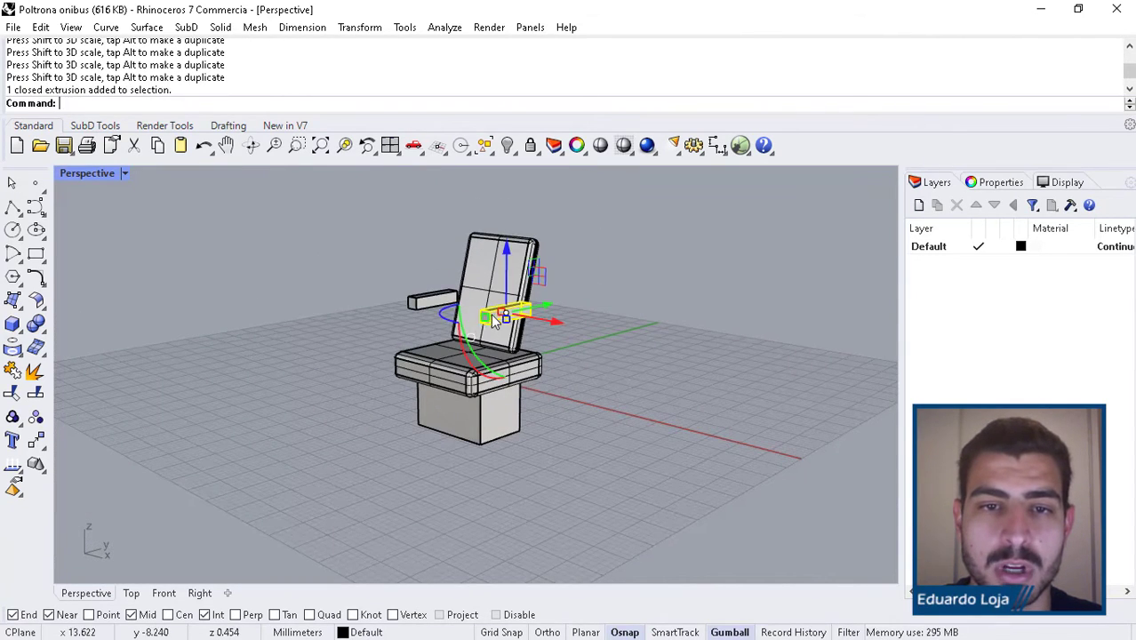
{"action": "left_click_drag", "start_coordinate": [485, 324], "coordinate": [477, 326]}
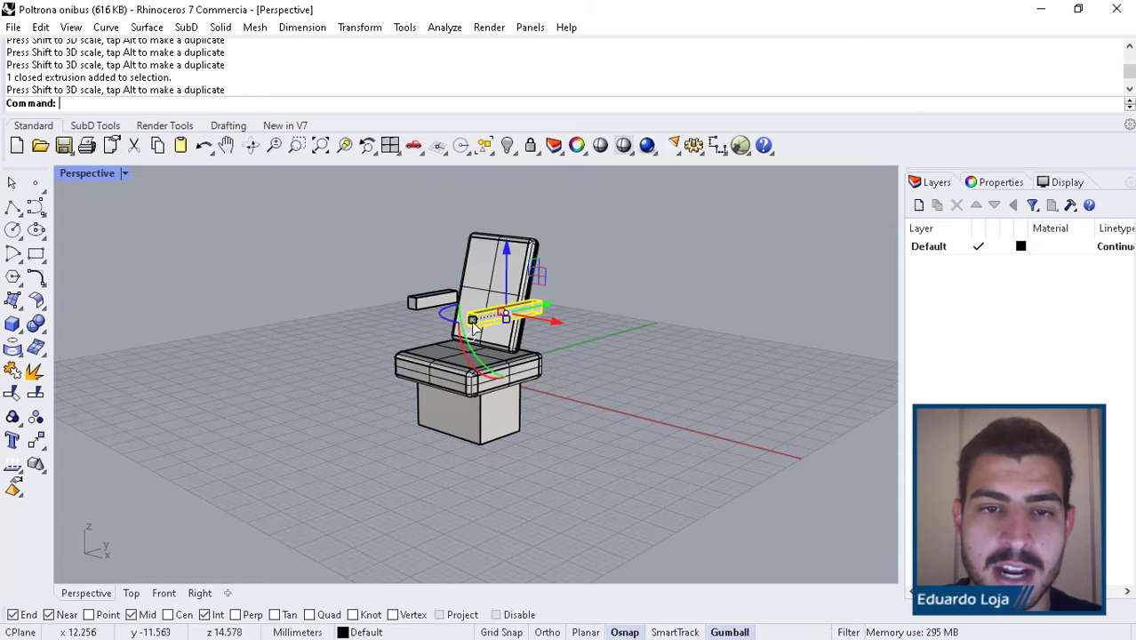
{"action": "left_click", "coordinate": [418, 305]}
{"action": "key", "text": "Delete"}
Step: Mirror the lengthened armrest to the other side of the seat across the cushion's centreline
{"action": "scroll", "coordinate": [472, 355], "scroll_direction": "up", "scroll_amount": 3}
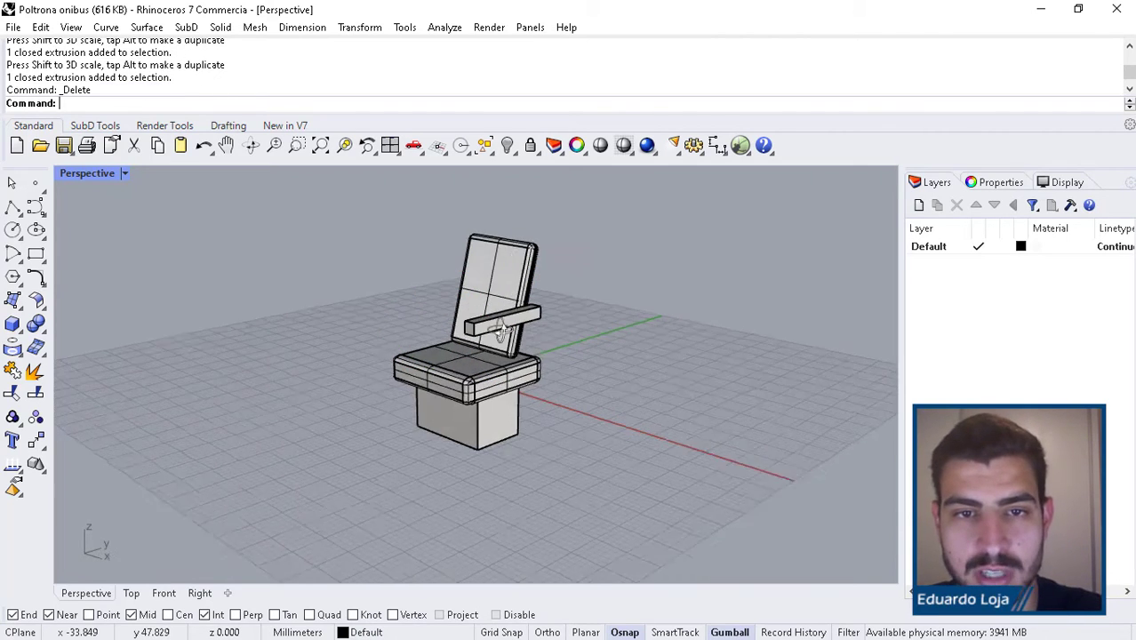
{"action": "left_click", "coordinate": [533, 316]}
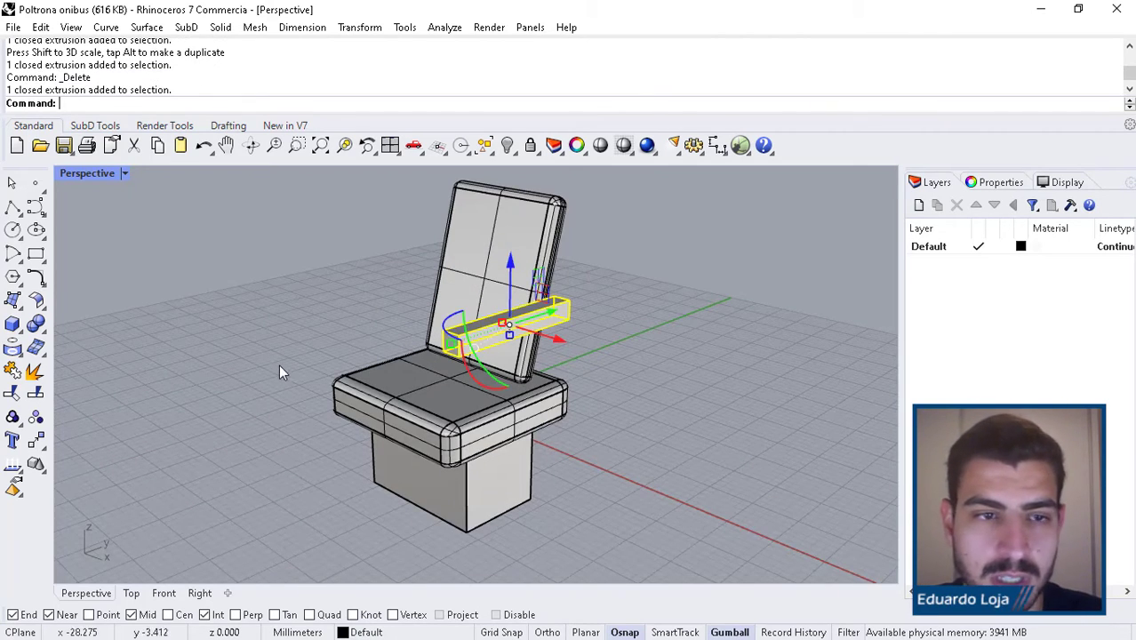
{"action": "left_click", "coordinate": [42, 447]}
{"action": "left_click", "coordinate": [68, 472]}
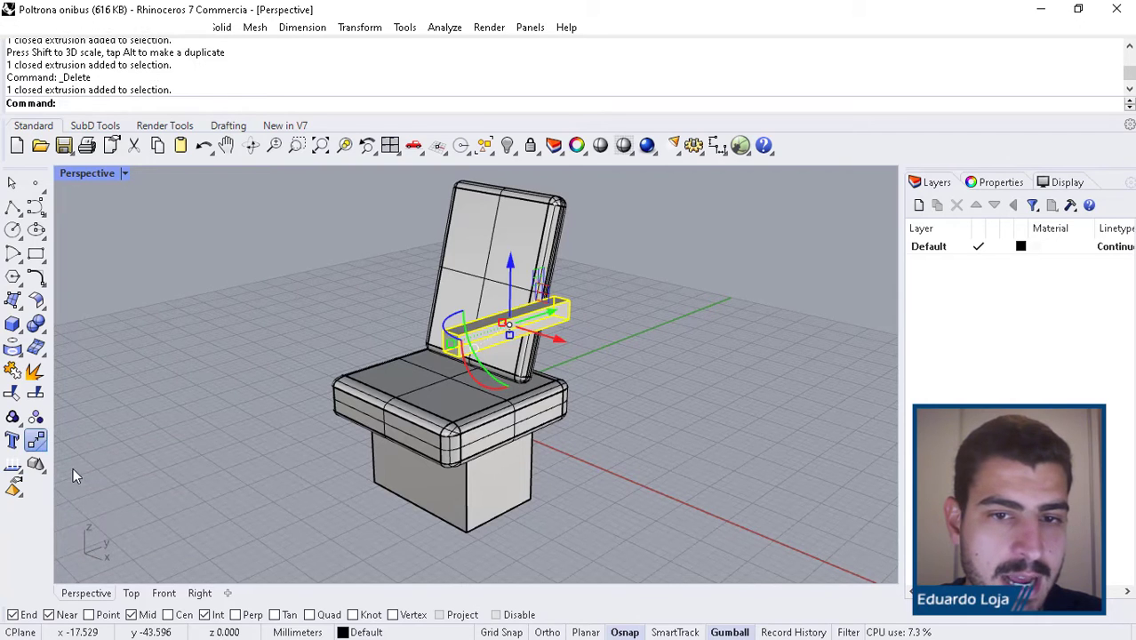
{"action": "left_click", "coordinate": [405, 393]}
{"action": "left_click", "coordinate": [304, 438]}
{"action": "left_click", "coordinate": [583, 306]}
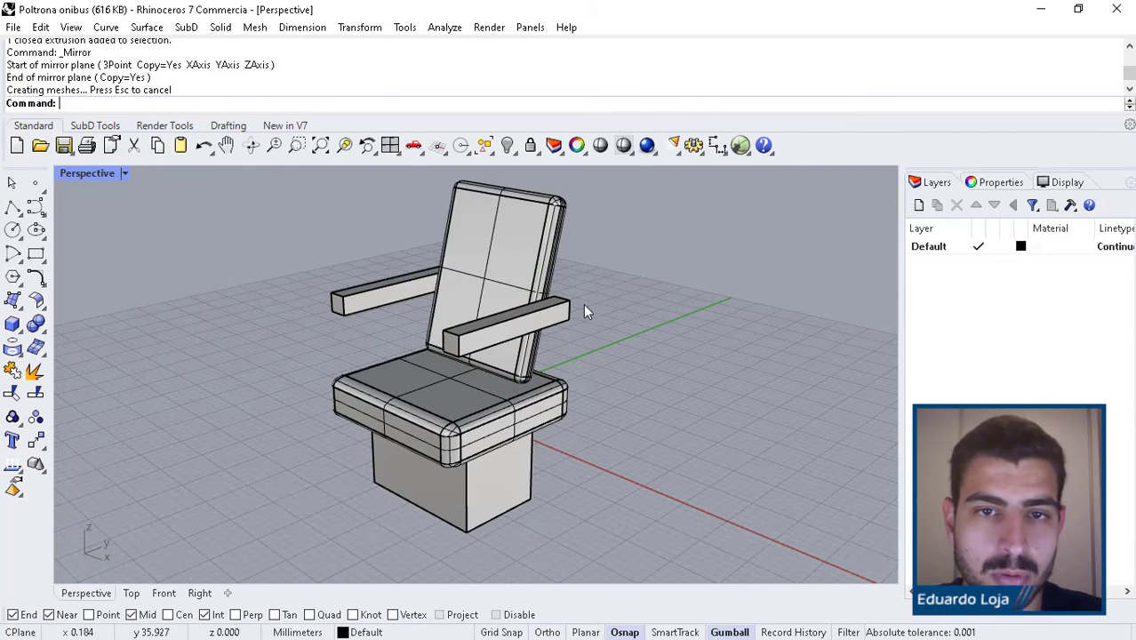
Step: Widen the backrest slightly by scaling it along X and save the seat file
{"action": "left_click", "coordinate": [544, 266]}
{"action": "left_click_drag", "start_coordinate": [443, 267], "coordinate": [433, 264]}
{"action": "key", "text": "Escape"}
{"action": "right_click_drag", "start_coordinate": [530, 330], "coordinate": [485, 361]}
{"action": "scroll", "coordinate": [604, 339], "scroll_direction": "down", "scroll_amount": 6}
{"action": "left_click", "coordinate": [13, 27]}
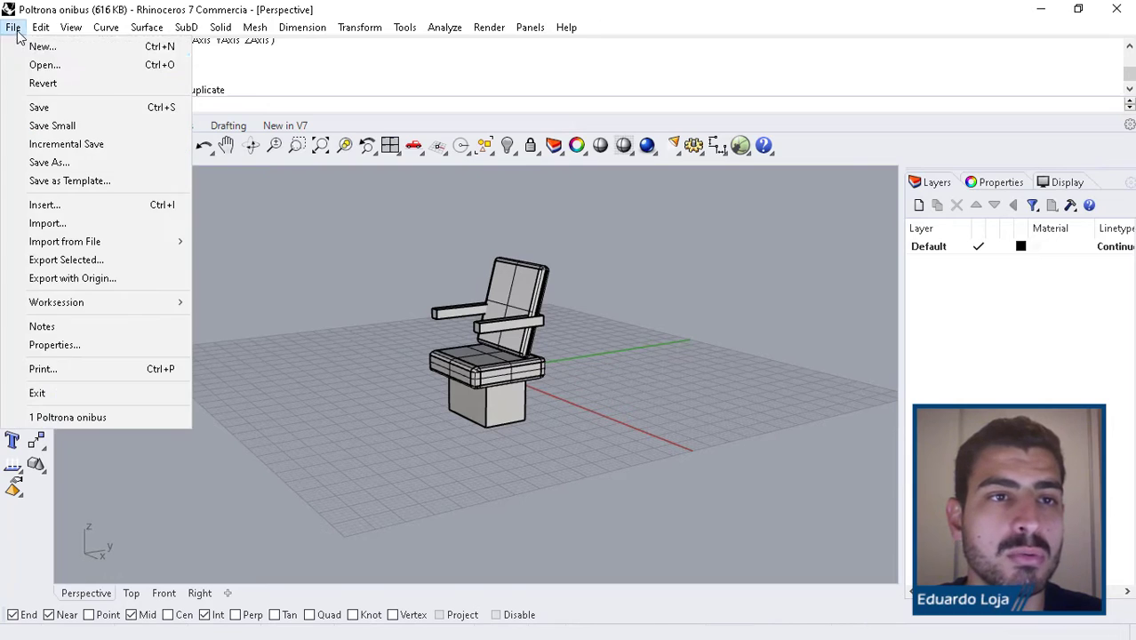
{"action": "left_click", "coordinate": [41, 106]}
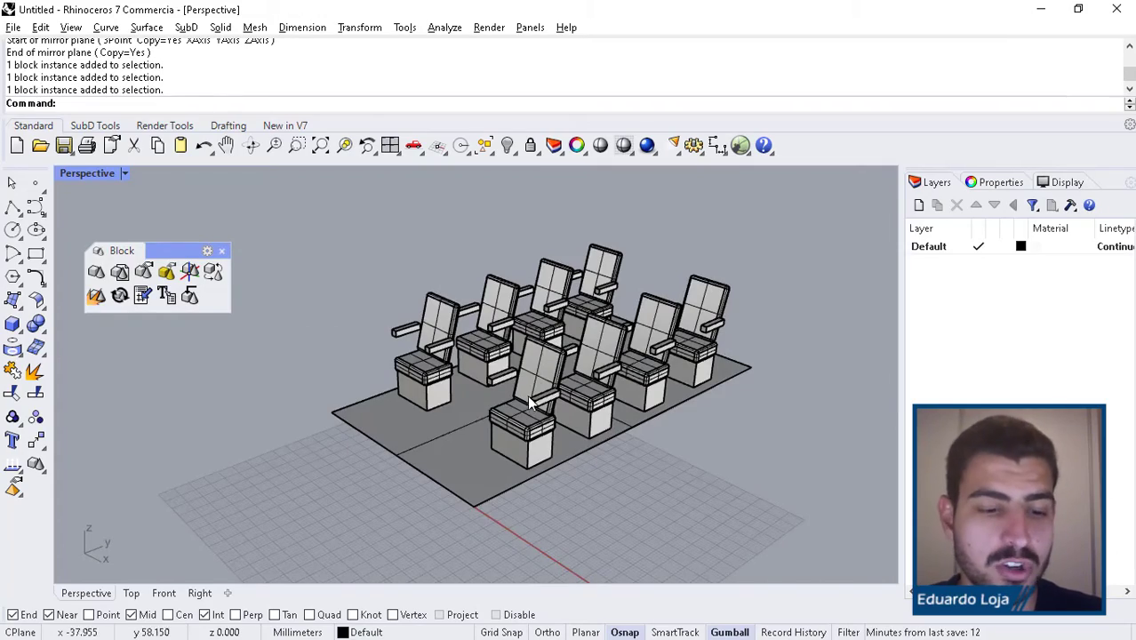
Step: Return to the untitled floor model and inspect the chair blocks for the changes made in the seat file
{"action": "mouse_move", "coordinate": [531, 345]}
{"action": "right_mouse_down"}
{"action": "mouse_move", "coordinate": [557, 310]}
{"action": "mouse_move", "coordinate": [507, 320]}
{"action": "mouse_move", "coordinate": [516, 396]}
{"action": "mouse_move", "coordinate": [535, 364]}
{"action": "right_mouse_up"}
{"action": "scroll", "coordinate": [514, 409], "scroll_direction": "up", "scroll_amount": 4}
{"action": "scroll", "coordinate": [514, 416], "scroll_direction": "up", "scroll_amount": 5}
{"action": "scroll", "coordinate": [513, 420], "scroll_direction": "down", "scroll_amount": 5}
{"action": "left_click", "coordinate": [537, 388]}
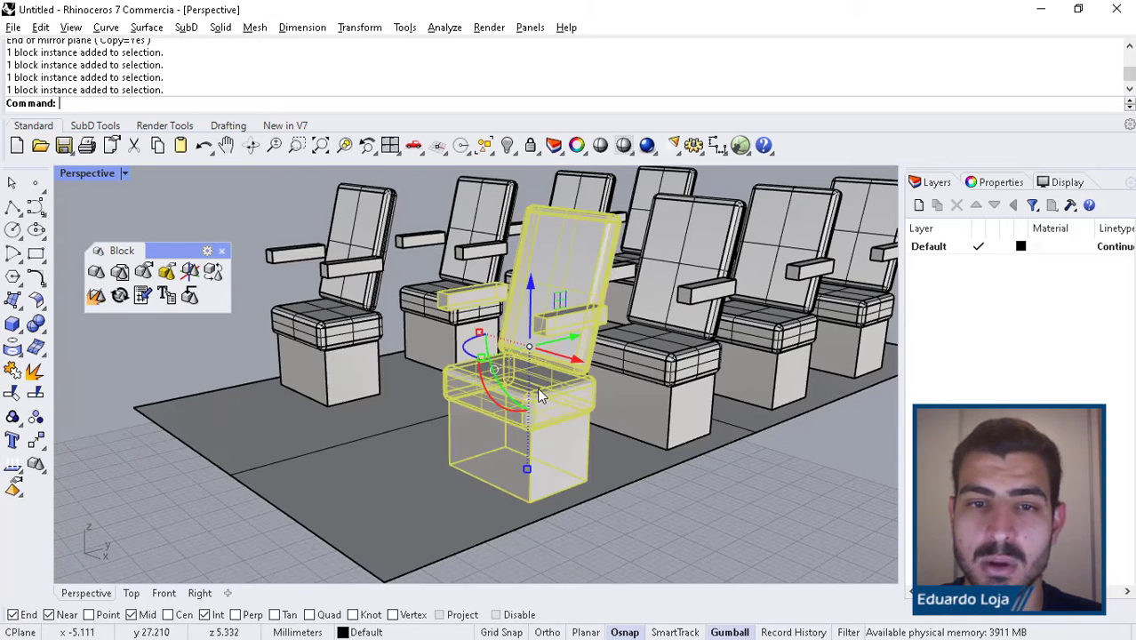
{"action": "scroll", "coordinate": [537, 388], "scroll_direction": "down", "scroll_amount": 2}
{"action": "key", "text": "Escape"}
{"action": "right_click_drag", "start_coordinate": [618, 418], "coordinate": [597, 422]}
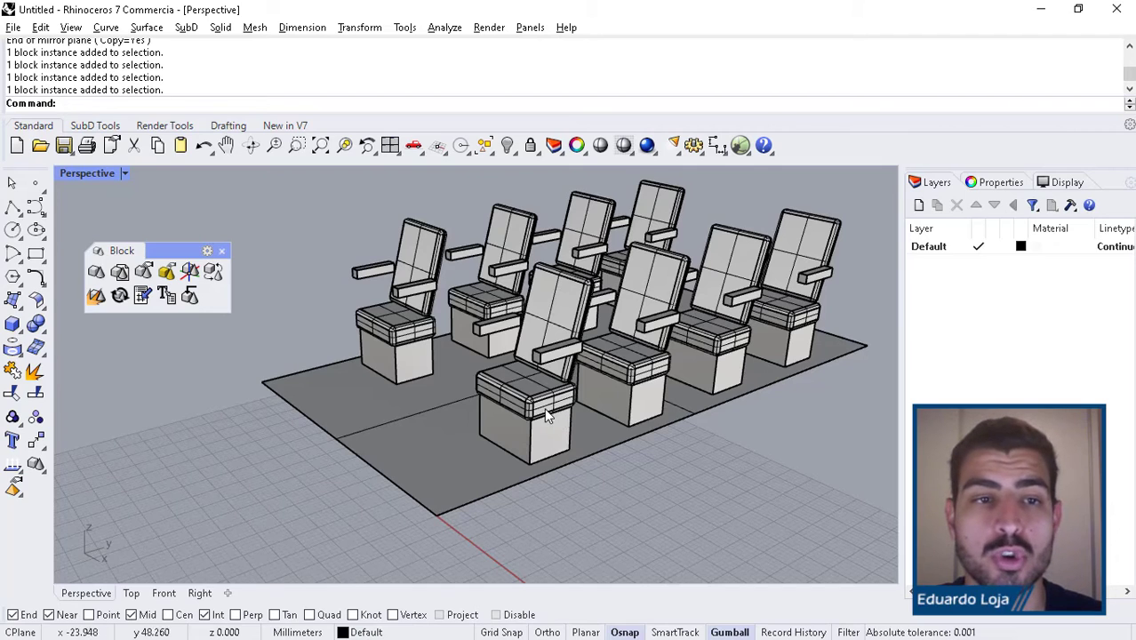
Step: Update the linked Poltrona onibus block definition in the Block Manager and close the manager
{"action": "left_click", "coordinate": [144, 274]}
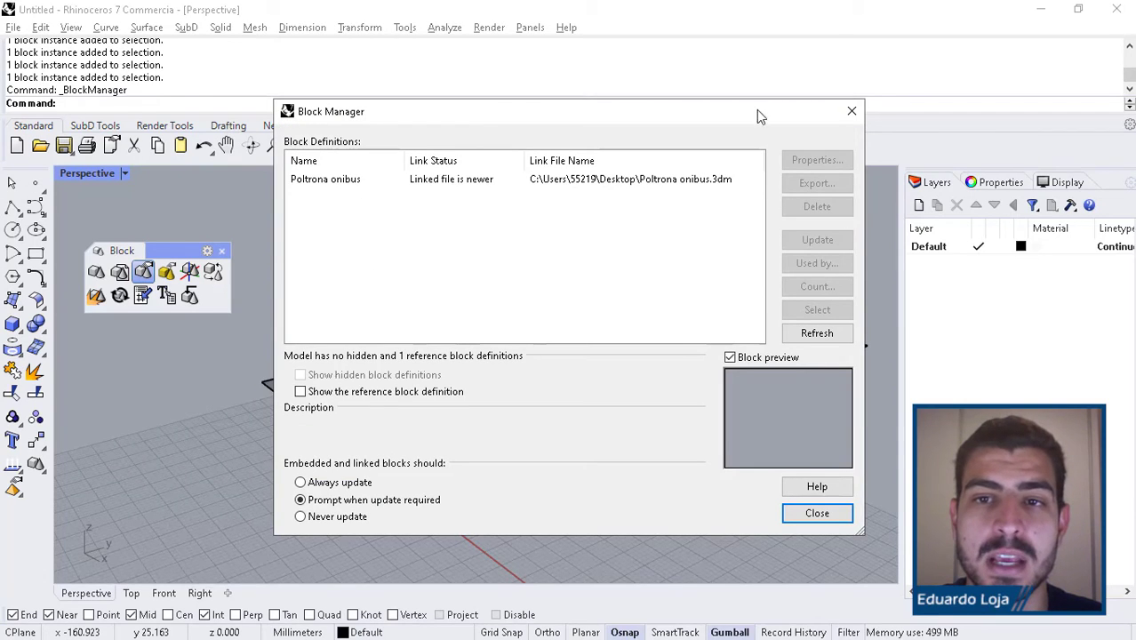
{"action": "left_click", "coordinate": [344, 184]}
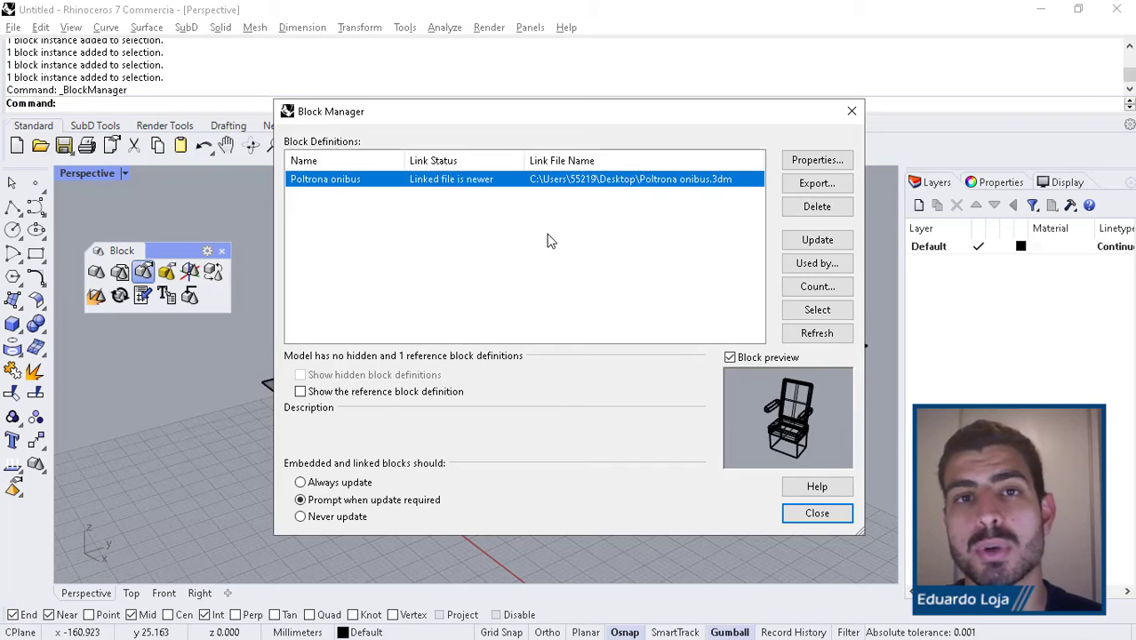
{"action": "left_click", "coordinate": [842, 245]}
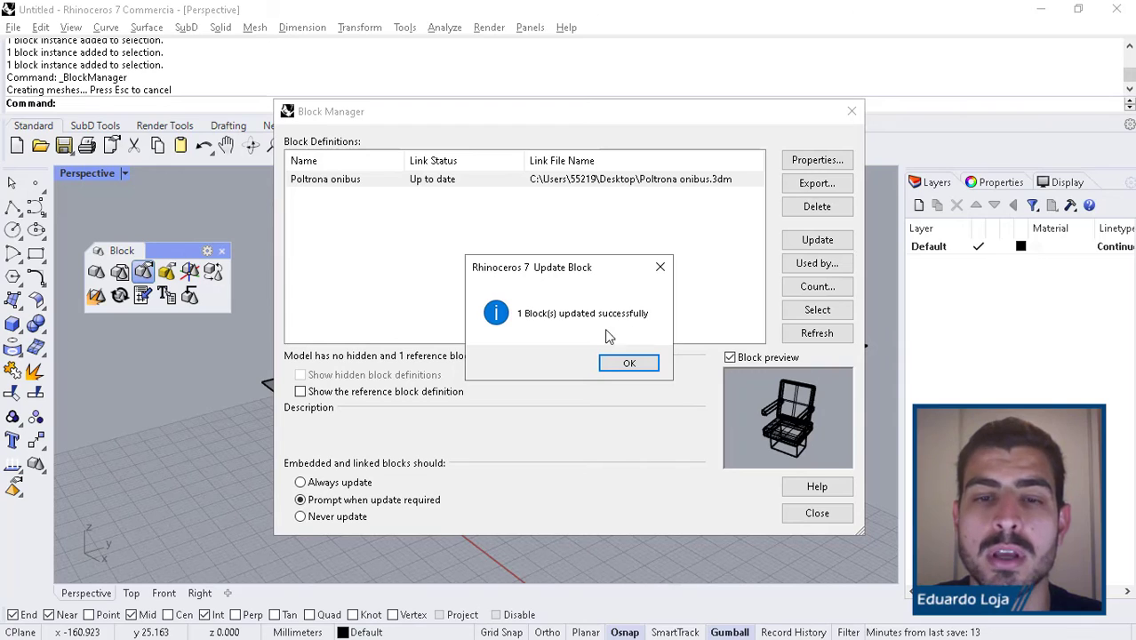
{"action": "left_click", "coordinate": [630, 365]}
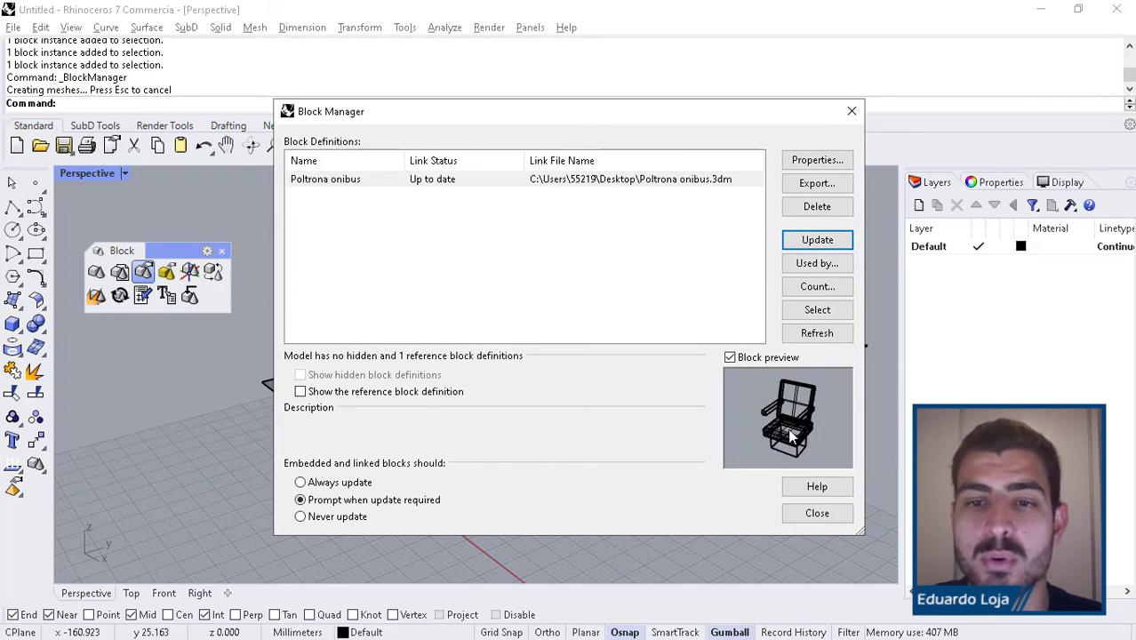
{"action": "left_click", "coordinate": [852, 112]}
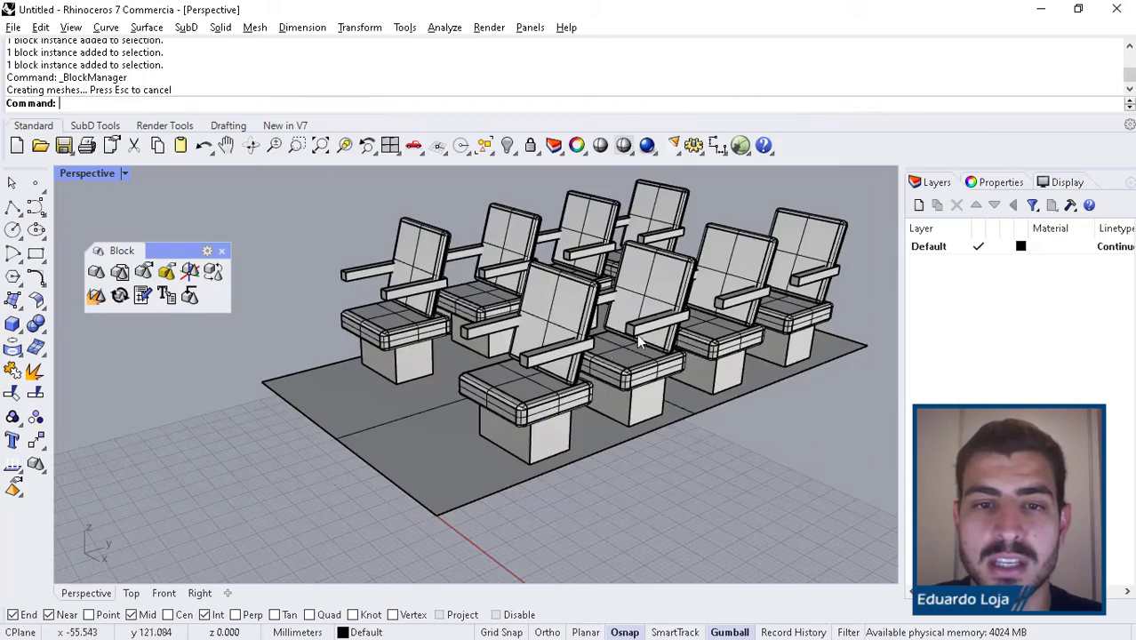
Step: Examine the updated chairs in both rows on the floor from several angles and distances
{"action": "right_click_drag", "start_coordinate": [559, 347], "coordinate": [468, 467]}
{"action": "scroll", "coordinate": [562, 363], "scroll_direction": "down", "scroll_amount": 5}
{"action": "right_click_drag", "start_coordinate": [568, 366], "coordinate": [596, 385], "text": "shift"}
{"action": "scroll", "coordinate": [560, 377], "scroll_direction": "up", "scroll_amount": 3}
{"action": "scroll", "coordinate": [559, 379], "scroll_direction": "down", "scroll_amount": 4}
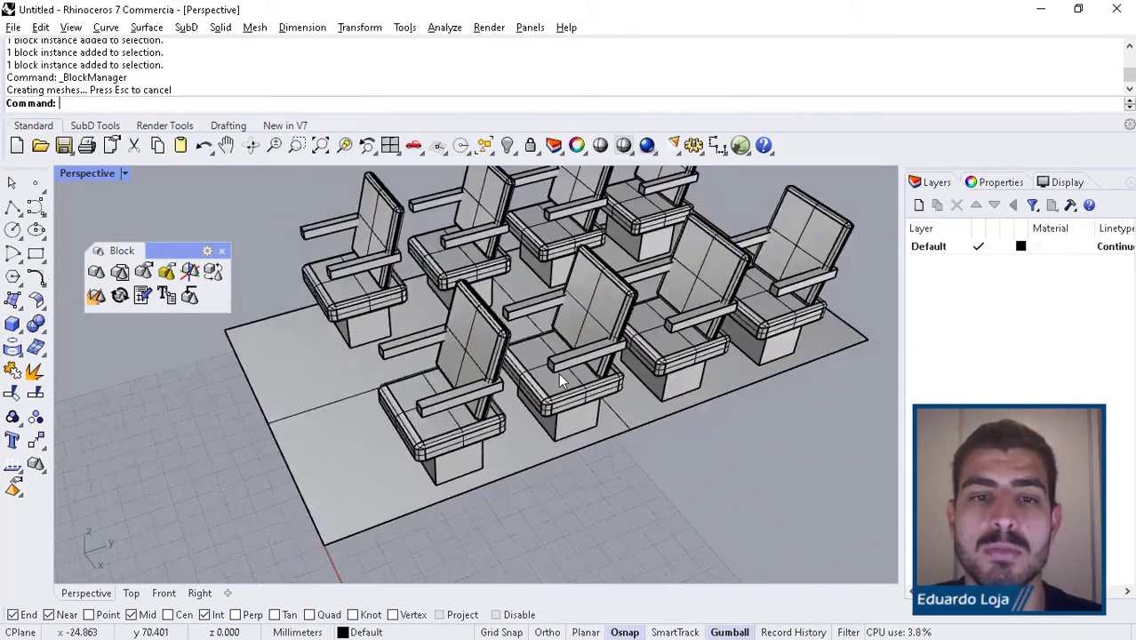
{"action": "scroll", "coordinate": [547, 380], "scroll_direction": "down", "scroll_amount": 2}
{"action": "right_click_drag", "start_coordinate": [536, 383], "coordinate": [514, 377]}
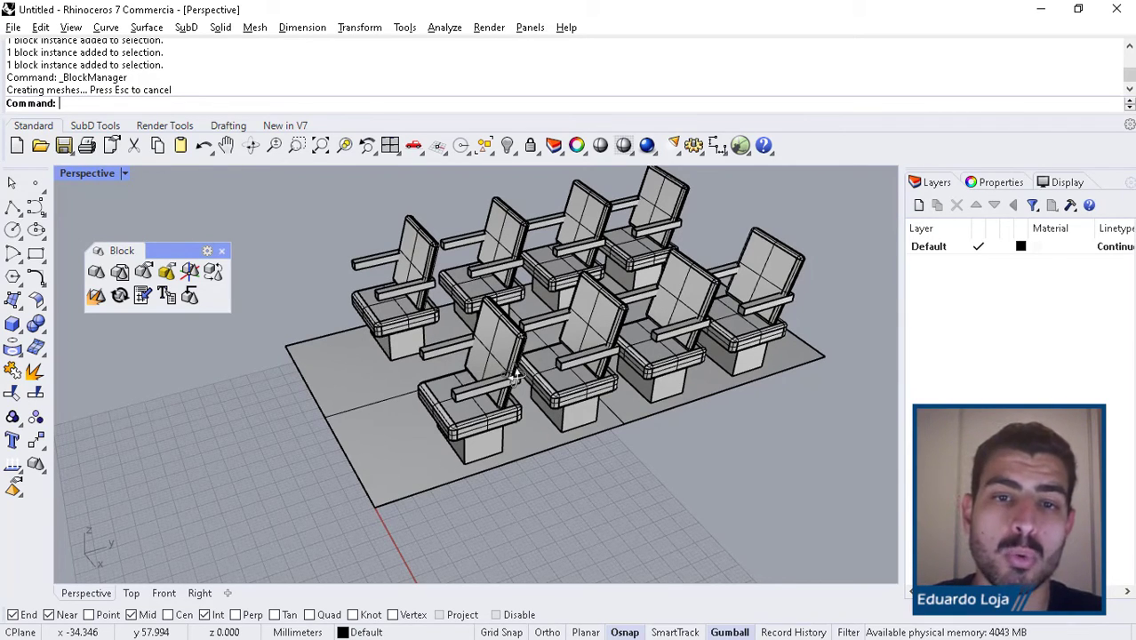
{"action": "right_click_drag", "start_coordinate": [534, 357], "coordinate": [509, 366]}
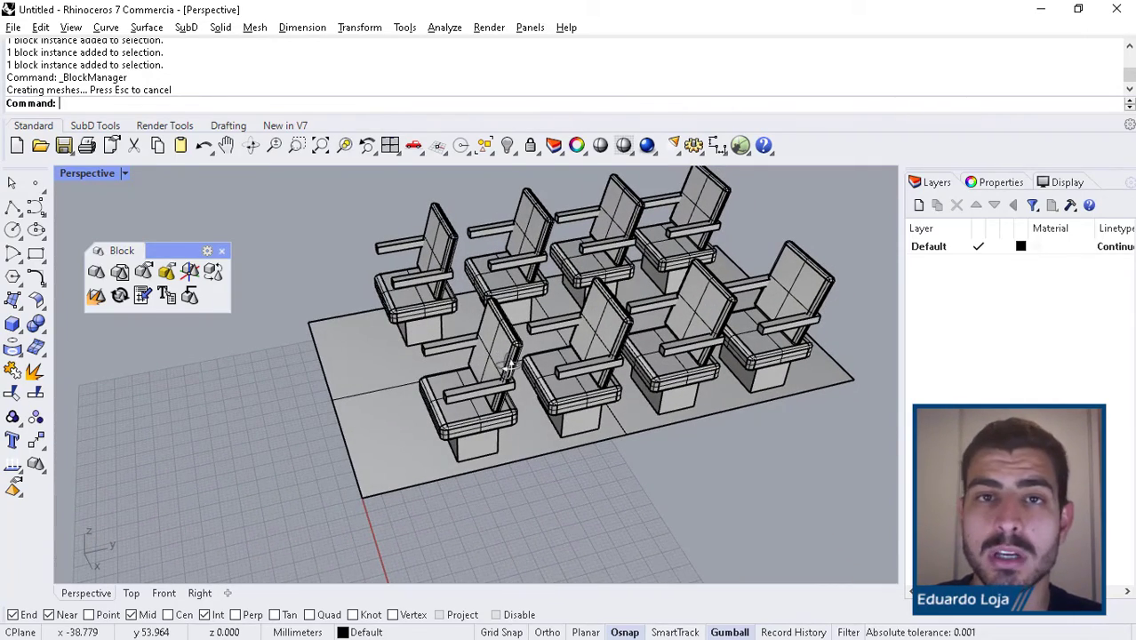
{"action": "left_click_drag", "start_coordinate": [167, 252], "coordinate": [169, 266]}
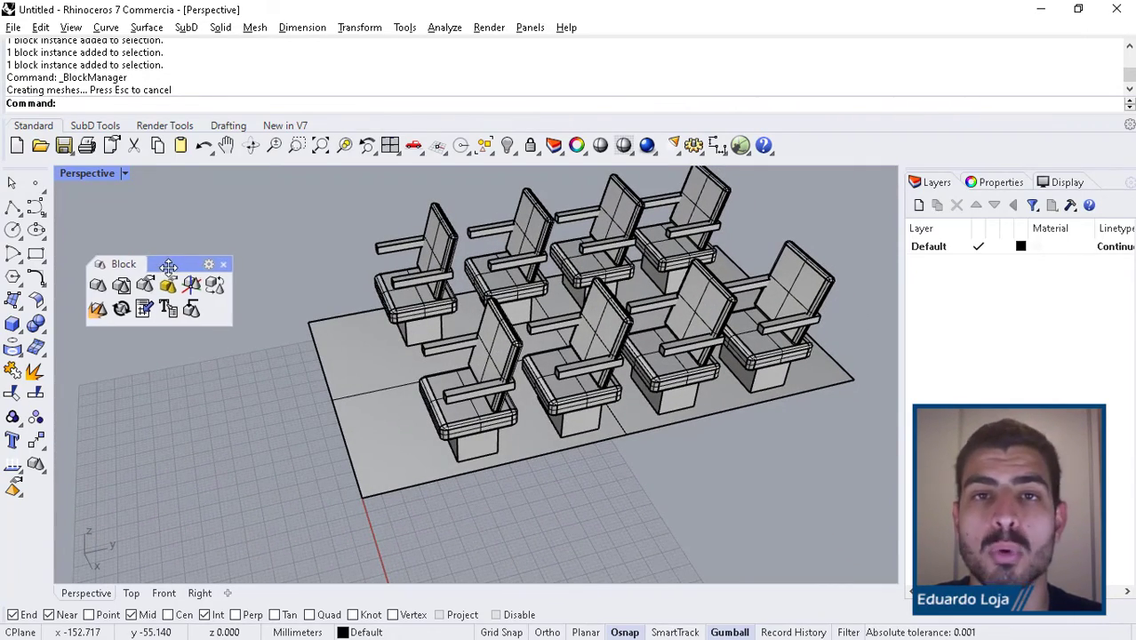